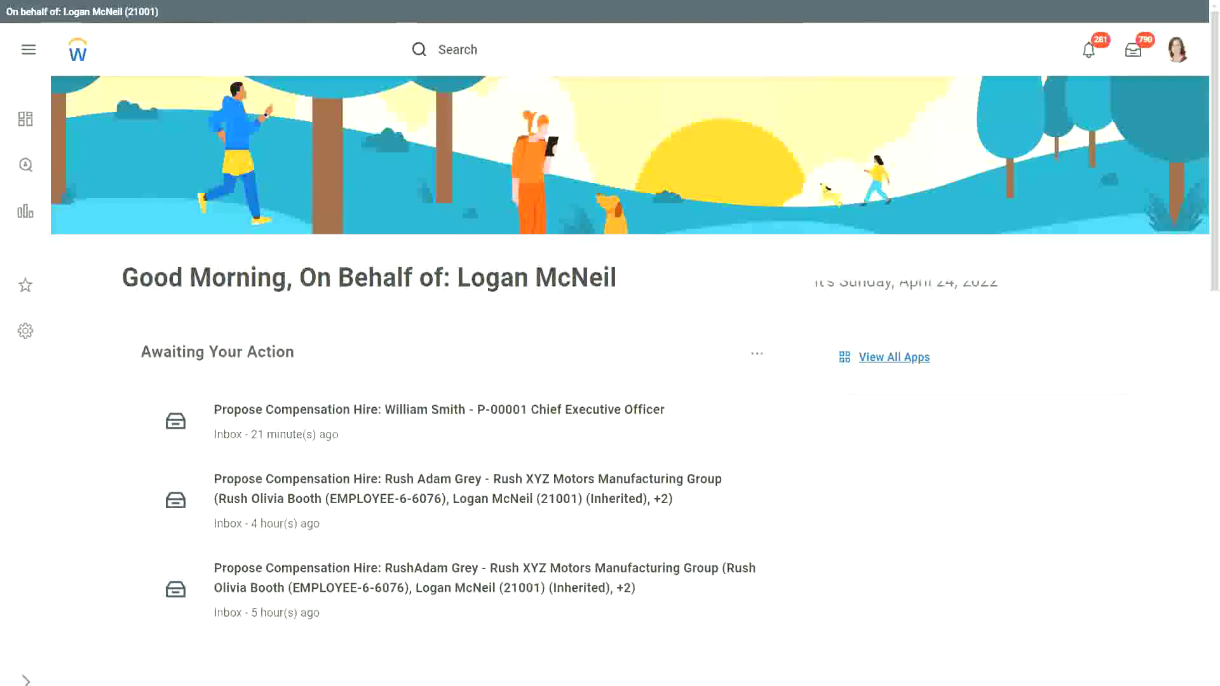
Bring up the blank Notepad++ note, add blank lines at the top, and place the cursor on line 2.
key("alt+Tab")
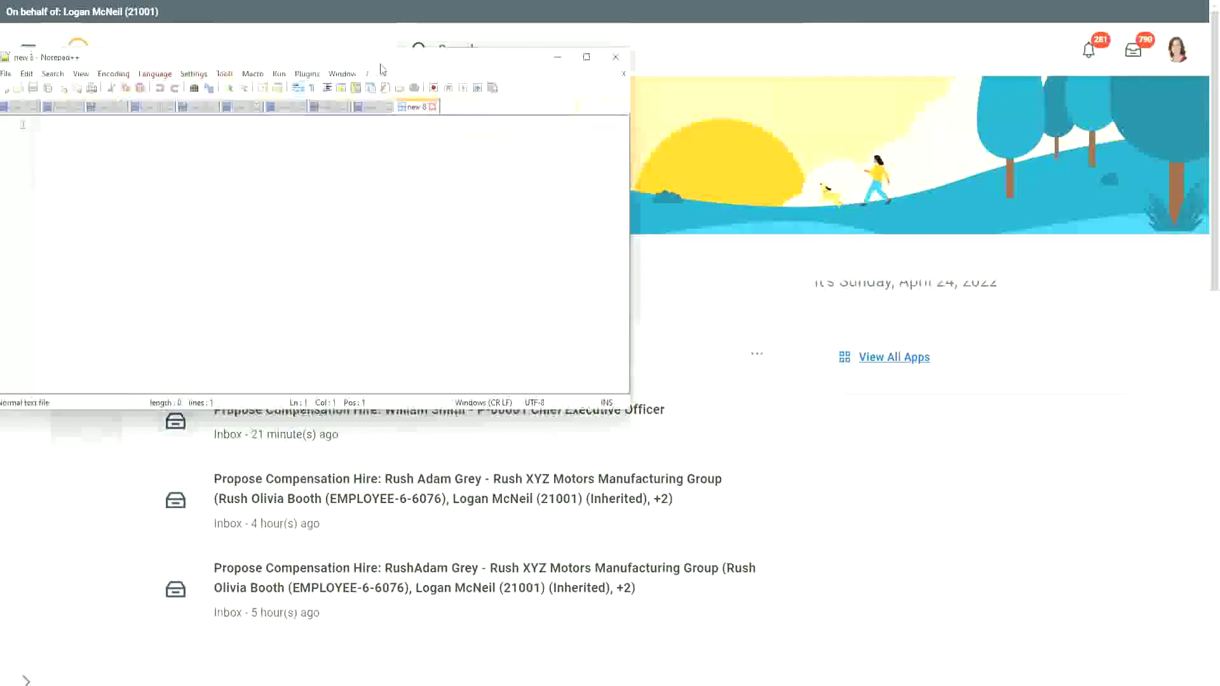
key("Return")
key("Return")
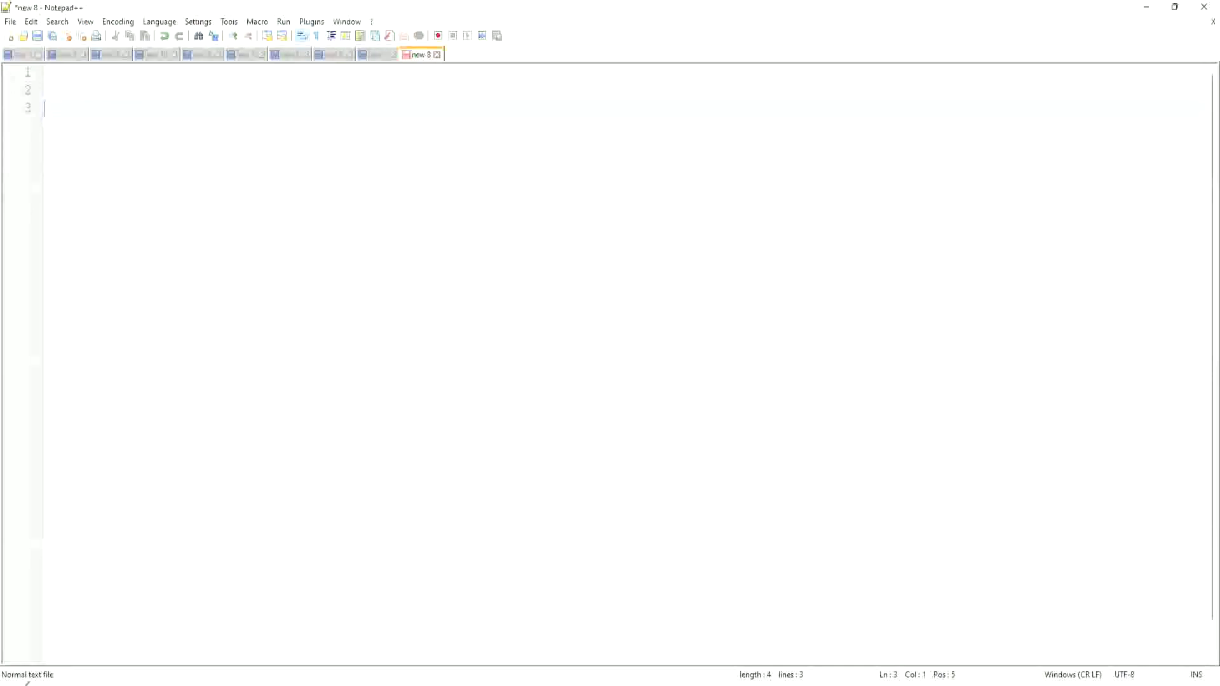
left_click(78, 93)
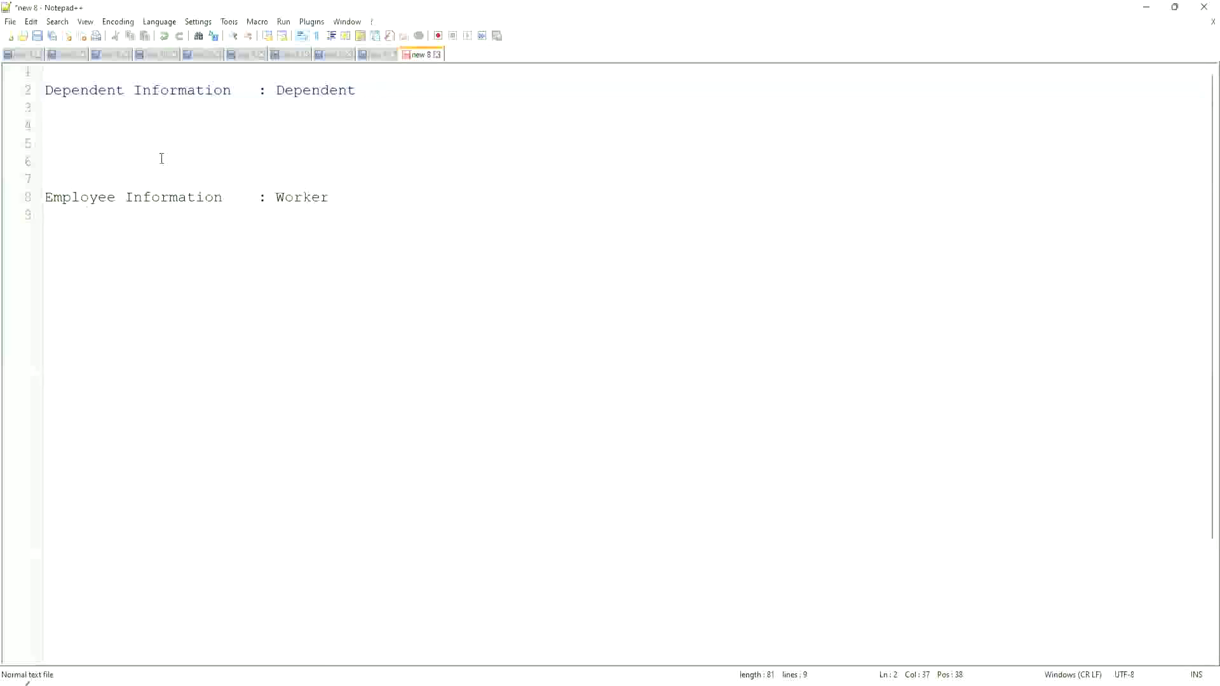
Point out the Dependent entry on line 2 and the Worker entry on line 8.
left_click(356, 197)
left_click(285, 209)
left_click(312, 89)
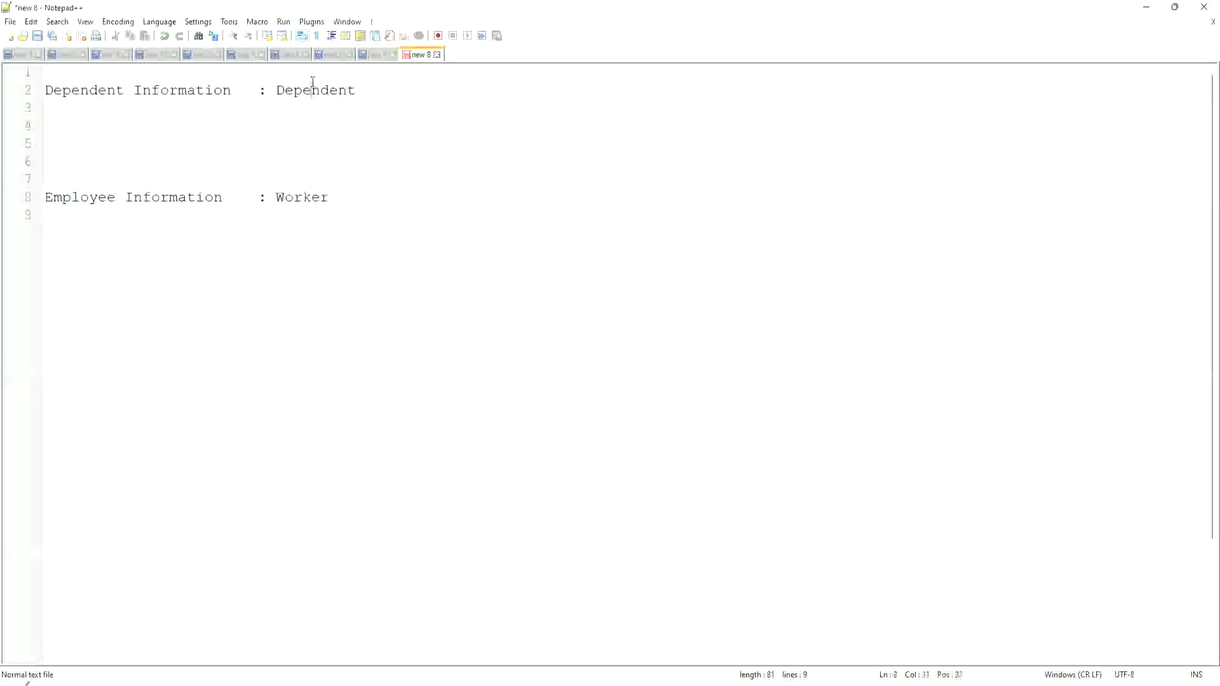
left_click(291, 197)
left_click(299, 209)
left_click(298, 92)
left_click(289, 208)
left_click(300, 91)
left_click(294, 199)
left_click(299, 92)
Draw an arrow from Dependent to Worker and add a widened 'Worker:Dependent(s) = 1:many' label.
left_click_drag(297, 107, 297, 188)
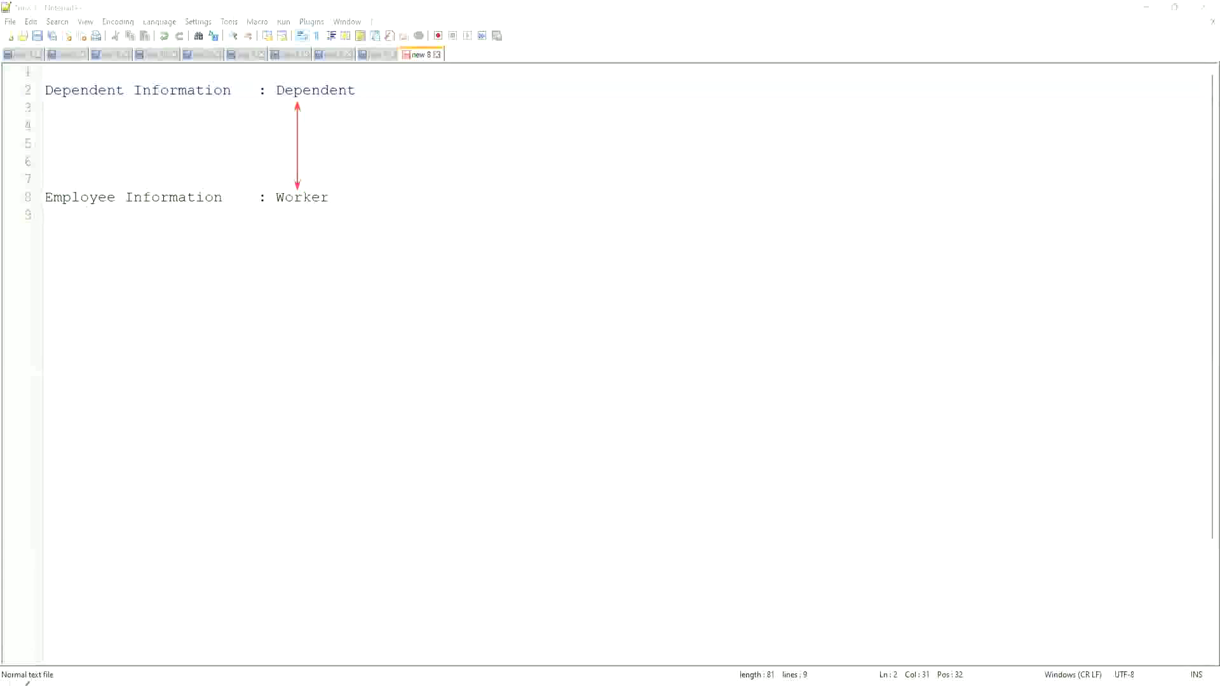
left_click(307, 149)
type("Worker:Dependent(s")
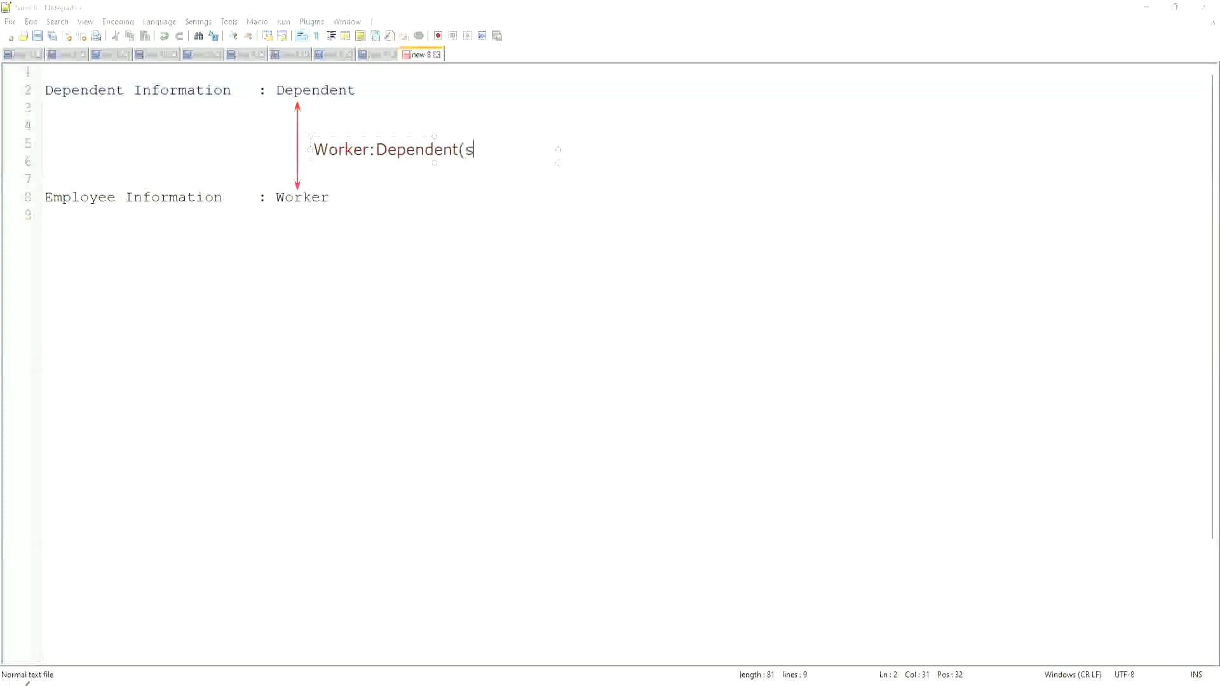
type(") = 1:many")
left_click_drag(558, 157, 660, 155)
left_click(342, 197)
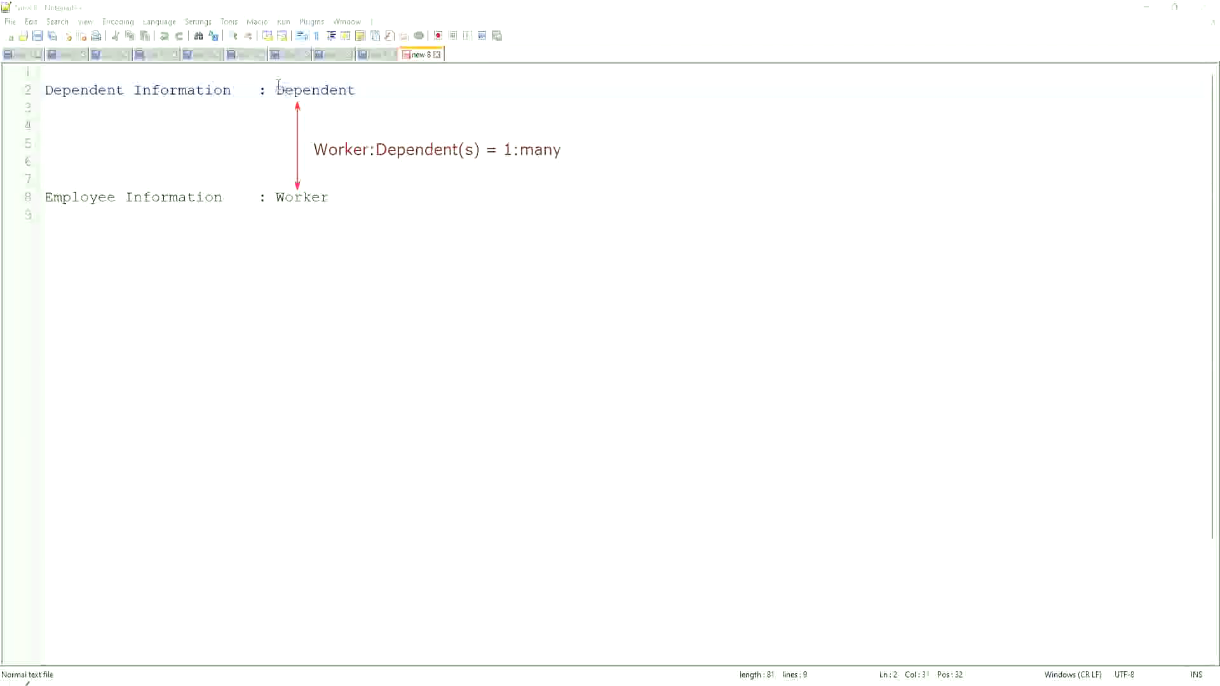
left_click_drag(277, 90, 369, 90)
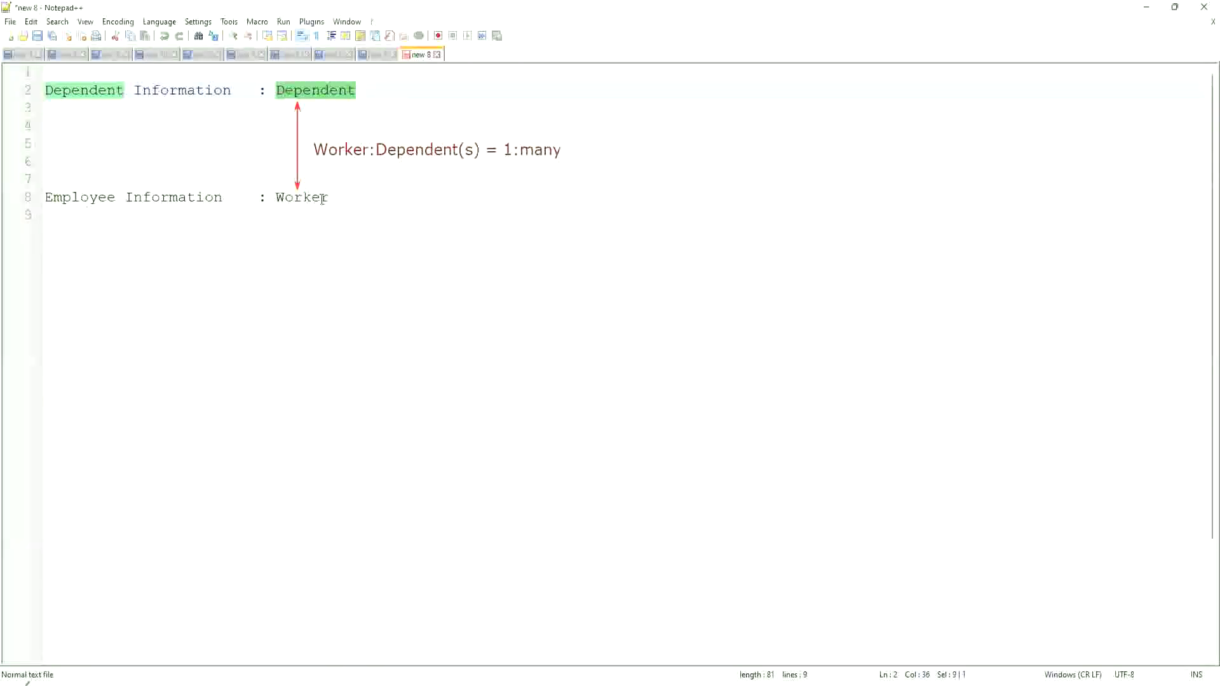
left_click(302, 92)
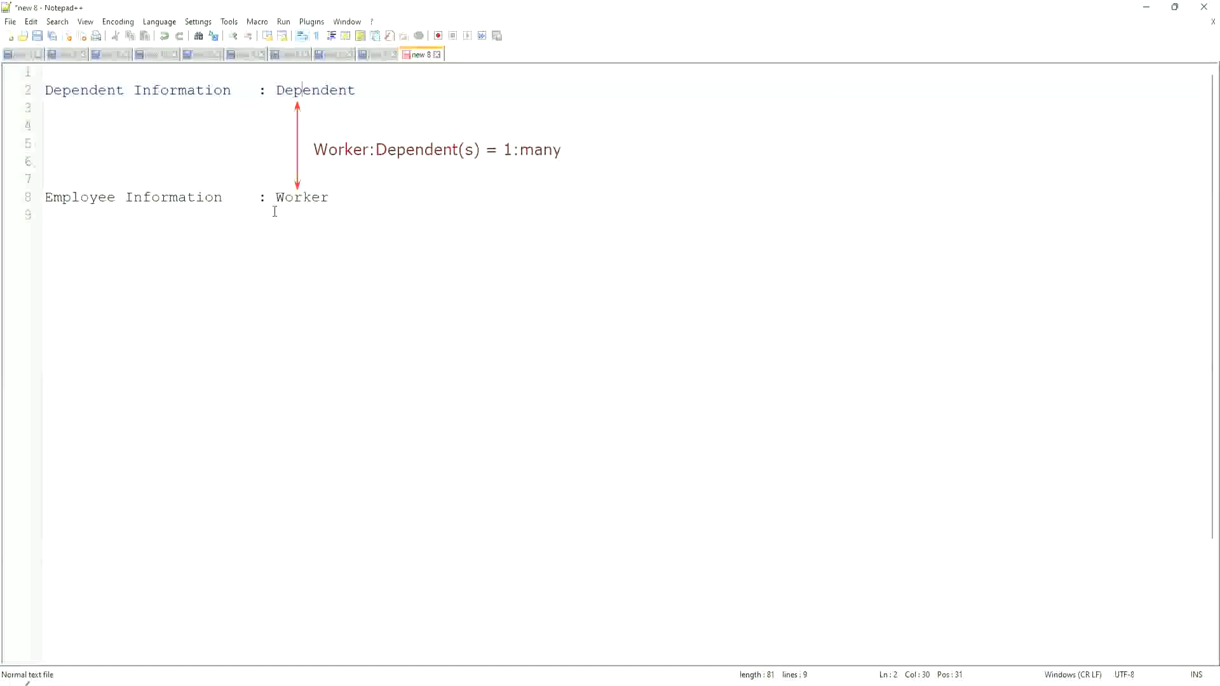
left_click(366, 91)
left_click(356, 216)
Remove the stray backslash and add 'Age of the Eldest Dependent of a Worker' with blank lines around it.
type("\\")
key("BackSpace")
key("Return")
key("Return")
type("Age of the El")
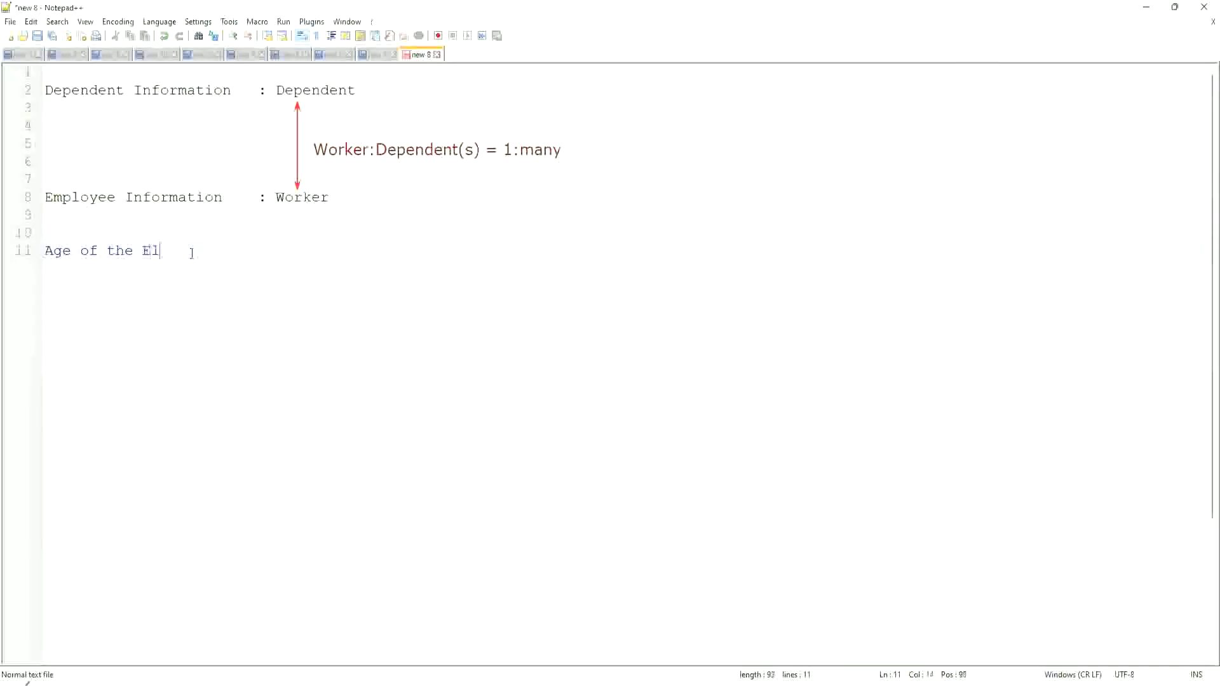
type("dest Dependent ")
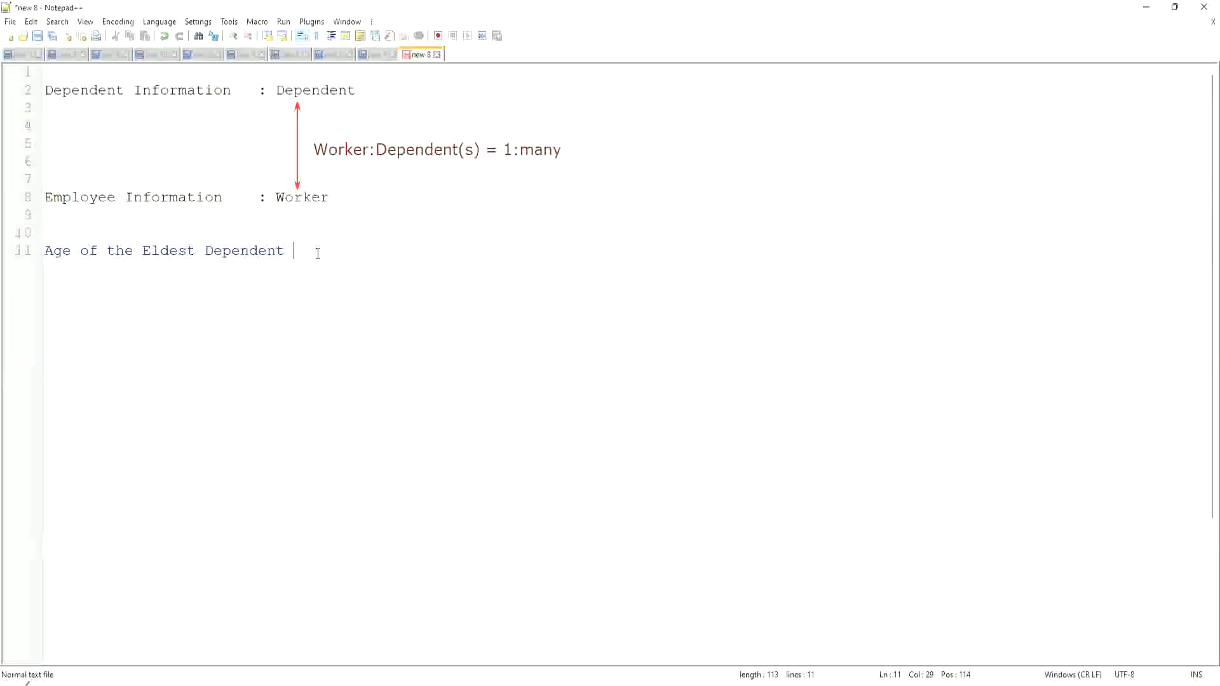
type("of a Worker")
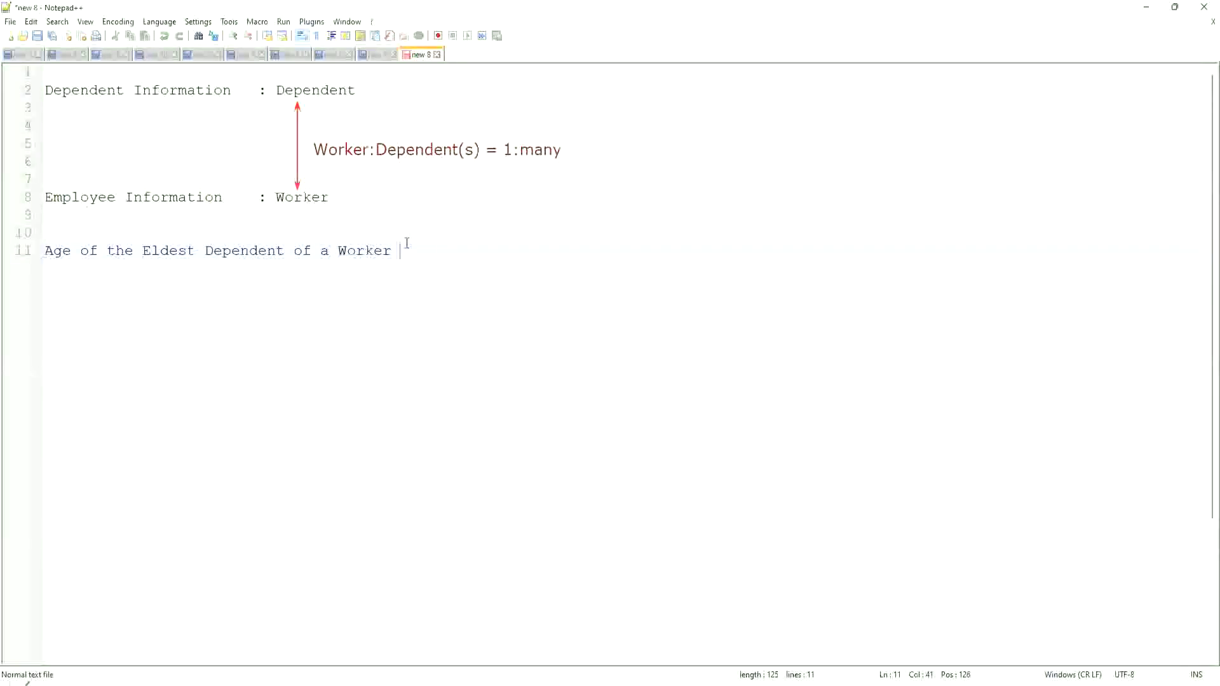
key("Return")
key("Return")
Highlight parts of the 'Age of the Eldest Dependent of a Worker' line while explaining it.
left_click(49, 250)
left_click_drag(48, 250, 402, 252)
left_click(400, 250)
left_click_drag(142, 253, 391, 251)
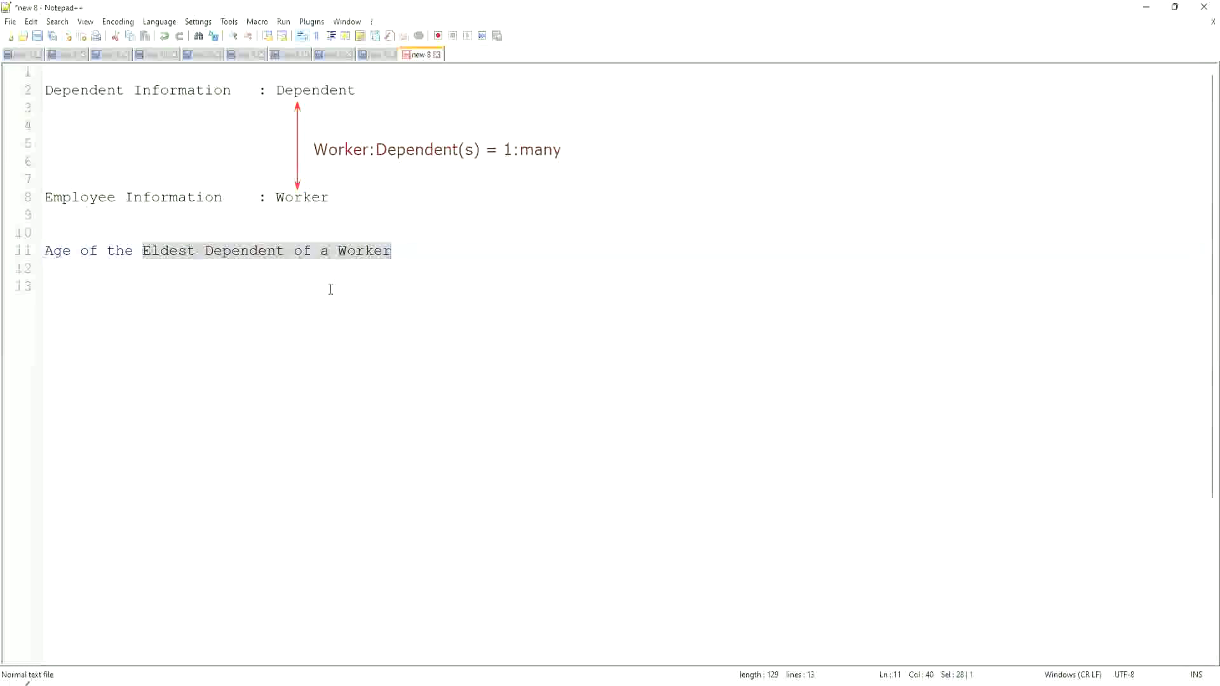
left_click(253, 253)
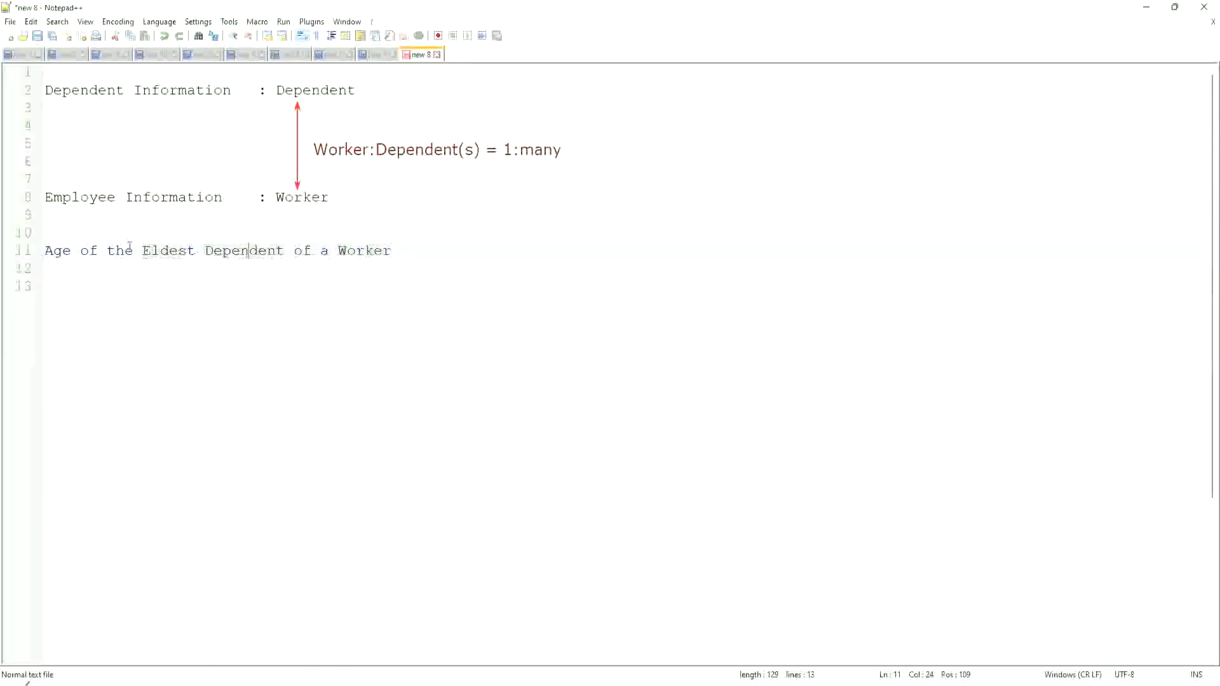
left_click(44, 251)
left_click_drag(79, 251, 284, 252)
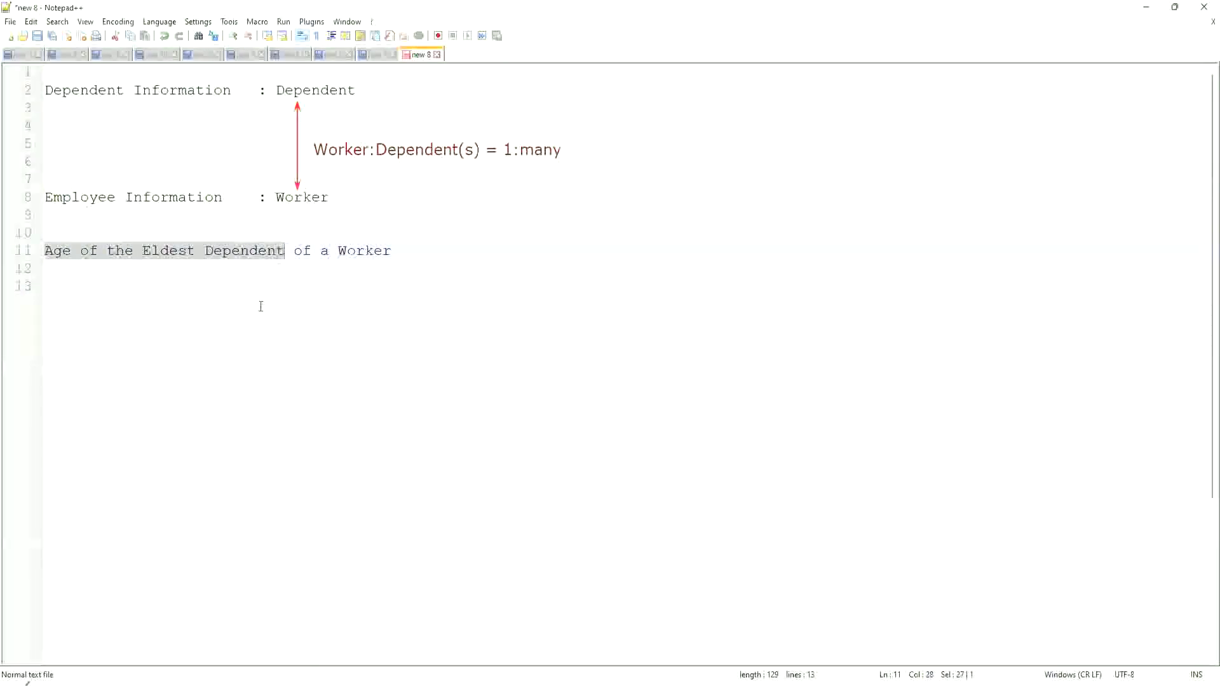
left_click(217, 281)
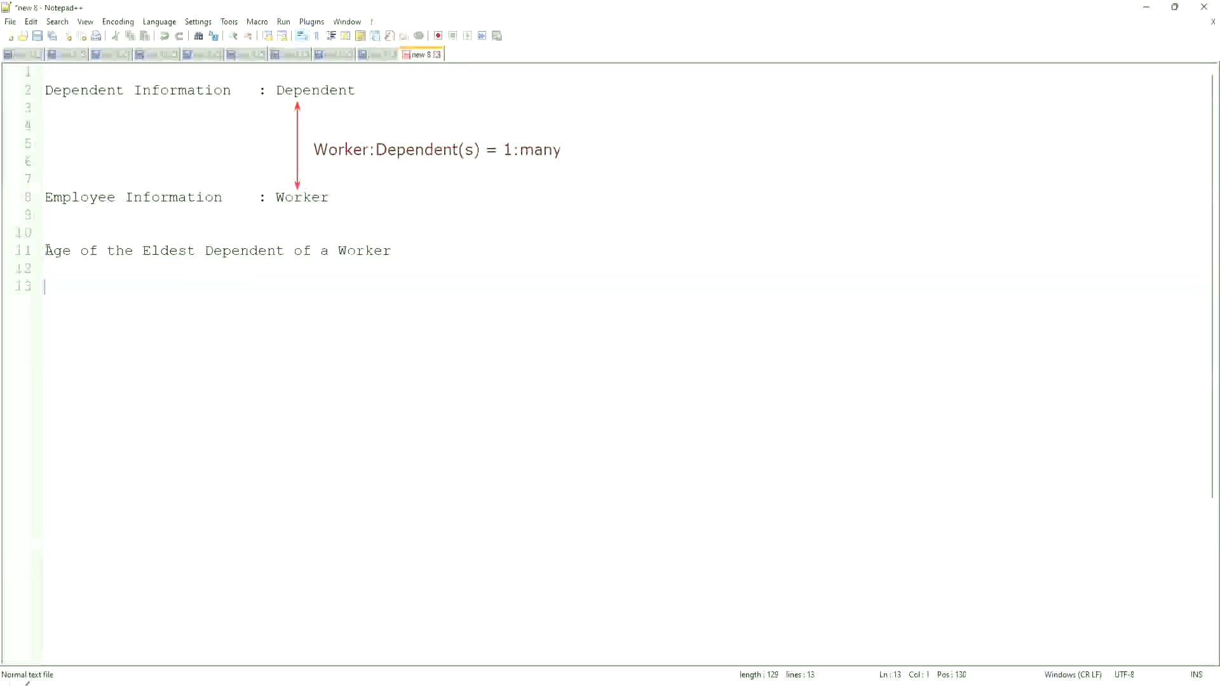
Highlight the phrase once more, then add three blank lines below it and return to line 13.
left_click_drag(47, 250, 293, 251)
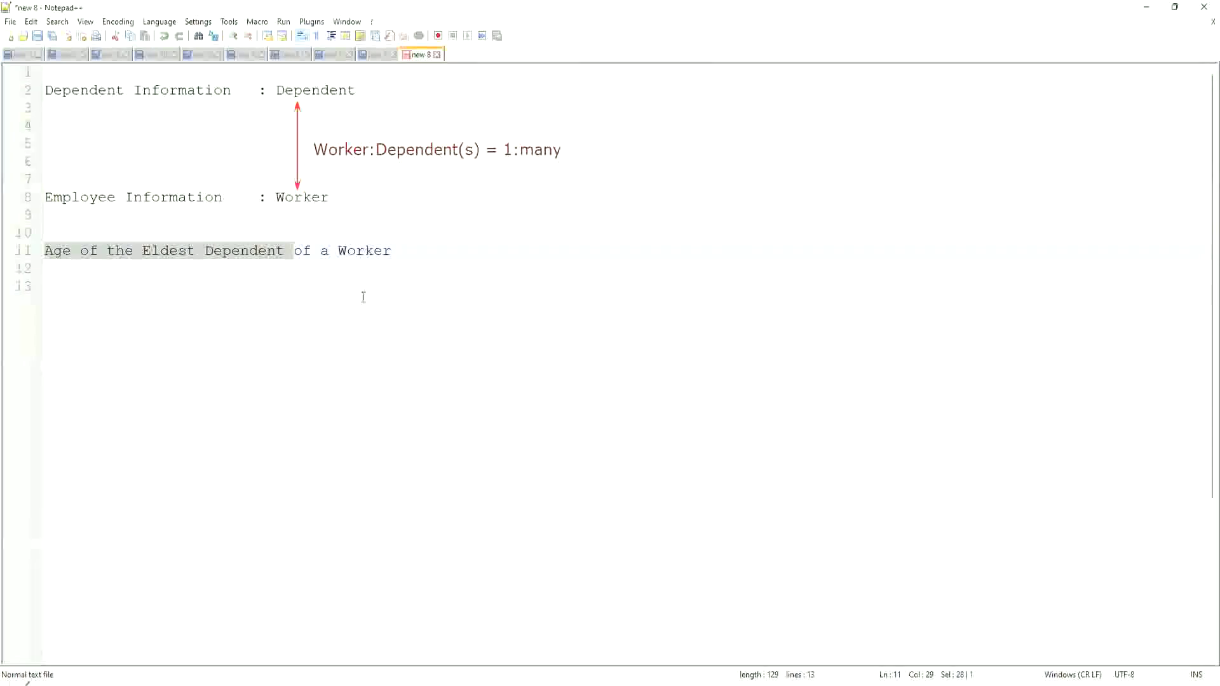
left_click(408, 252)
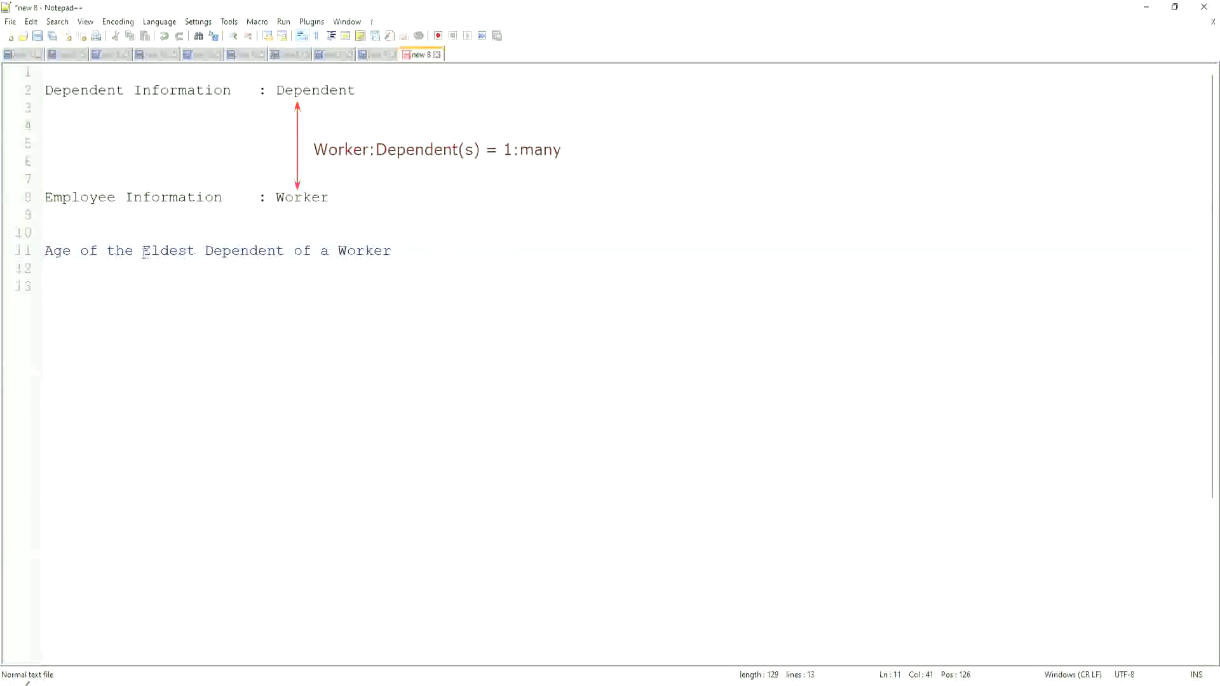
left_click_drag(142, 251, 394, 254)
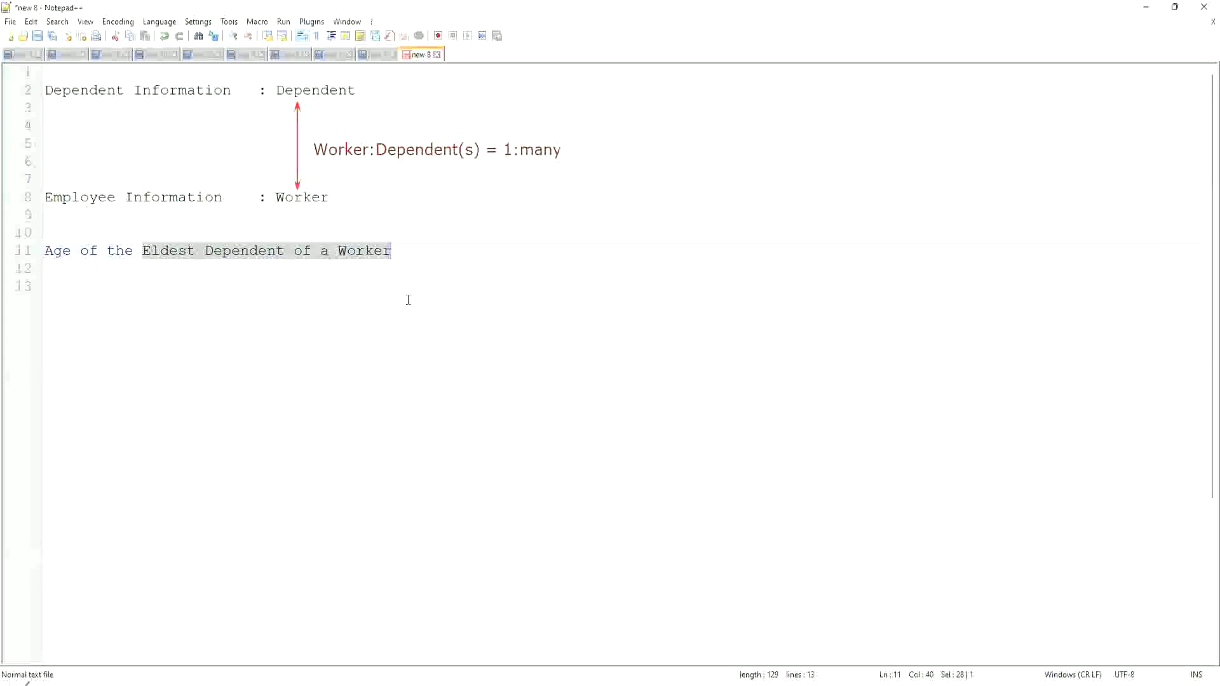
left_click(414, 251)
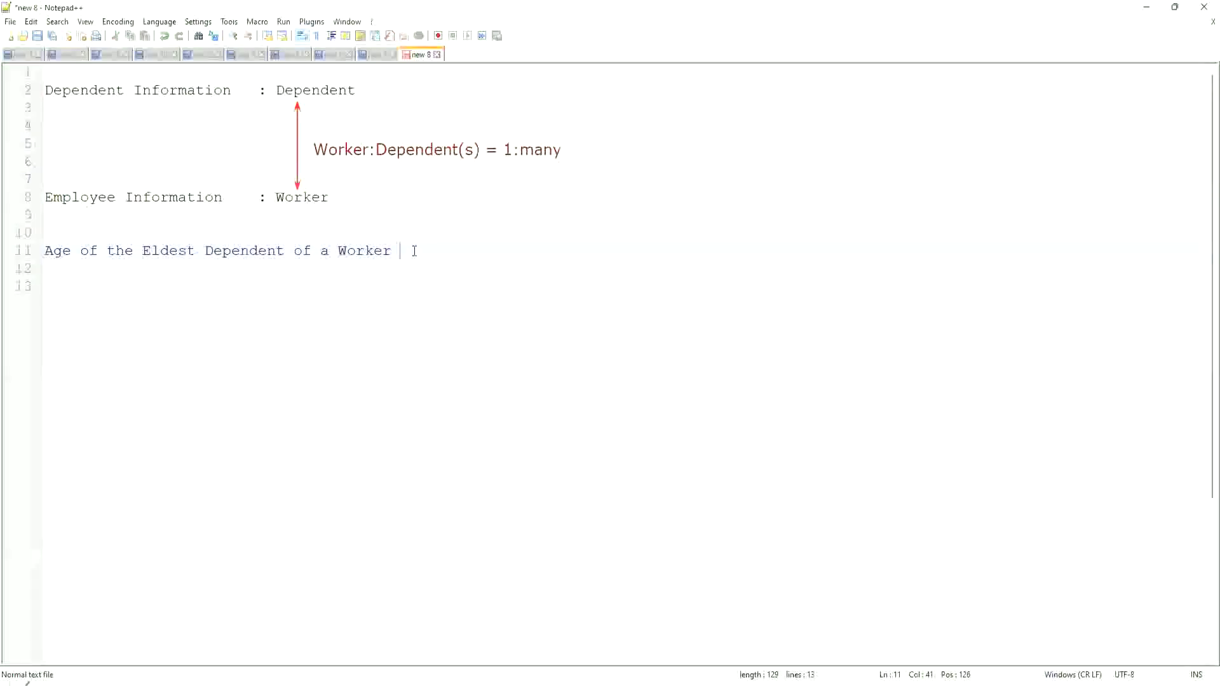
key("Return")
key("Return")
key("Return")
key("Up")
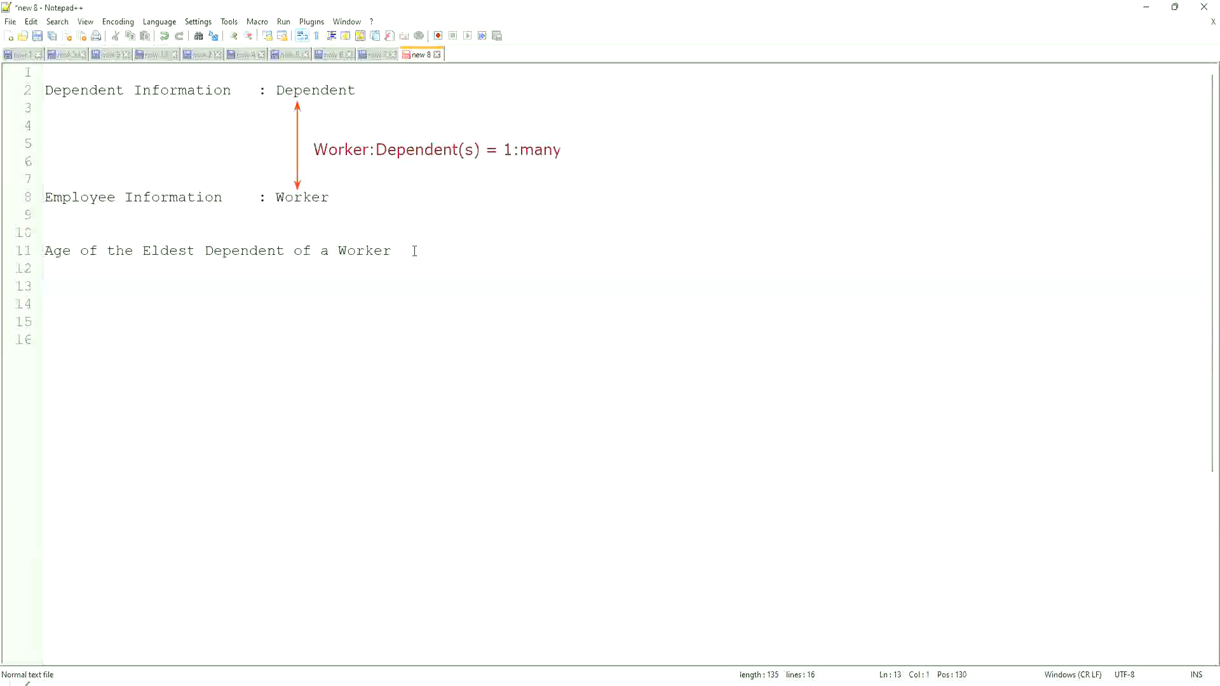
Write 'How to find the Eldest Dependent ??' and 'Basis of the Age of the Dependent' on the next lines.
type("How to")
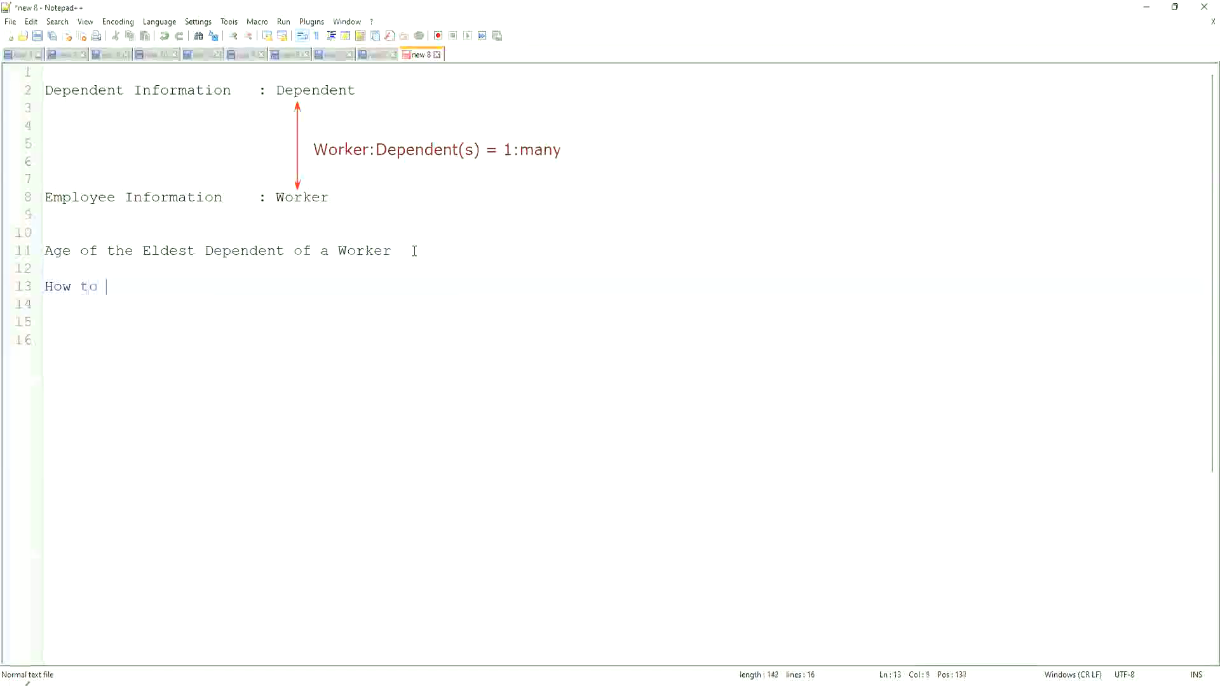
key("BackSpace")
key("BackSpace")
key("BackSpace")
key("BackSpace")
key("BackSpace")
type("w to find ")
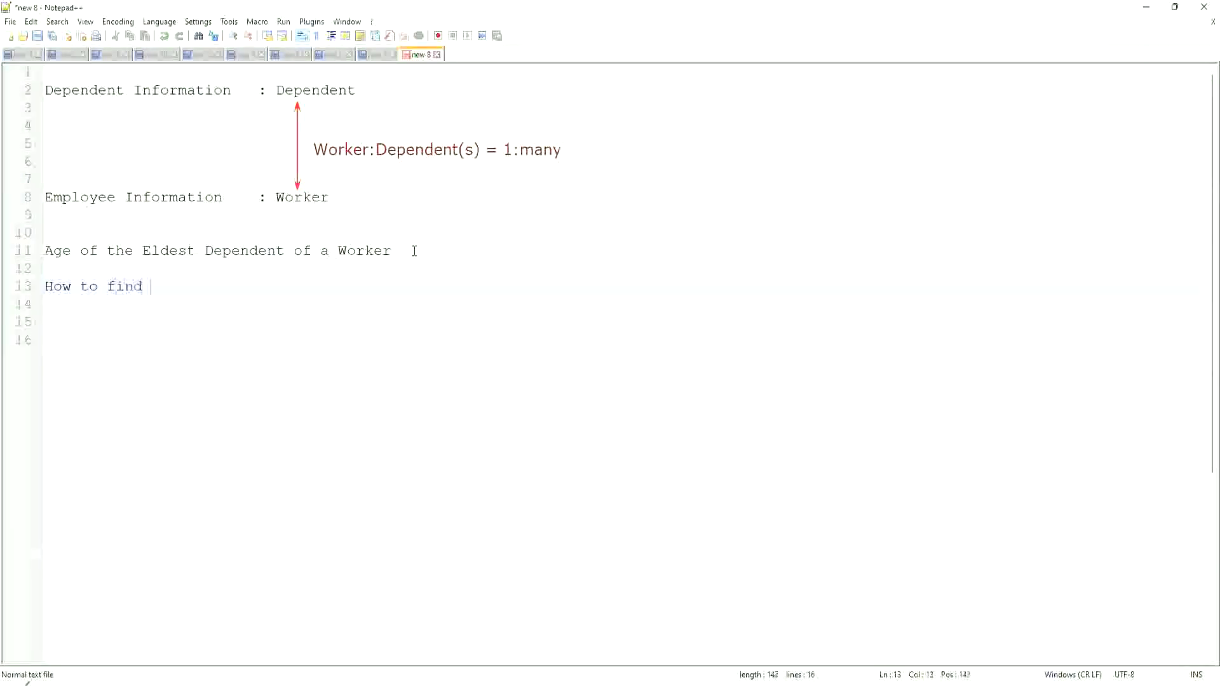
type("the Elde")
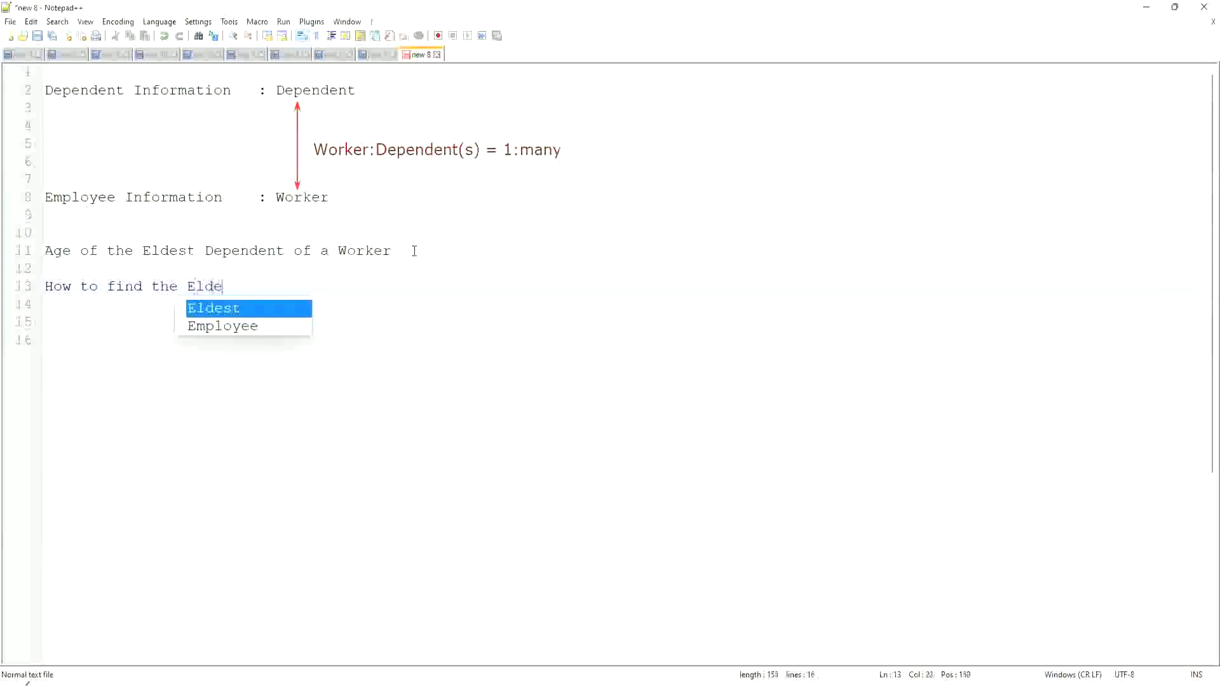
type("st Dependent ??")
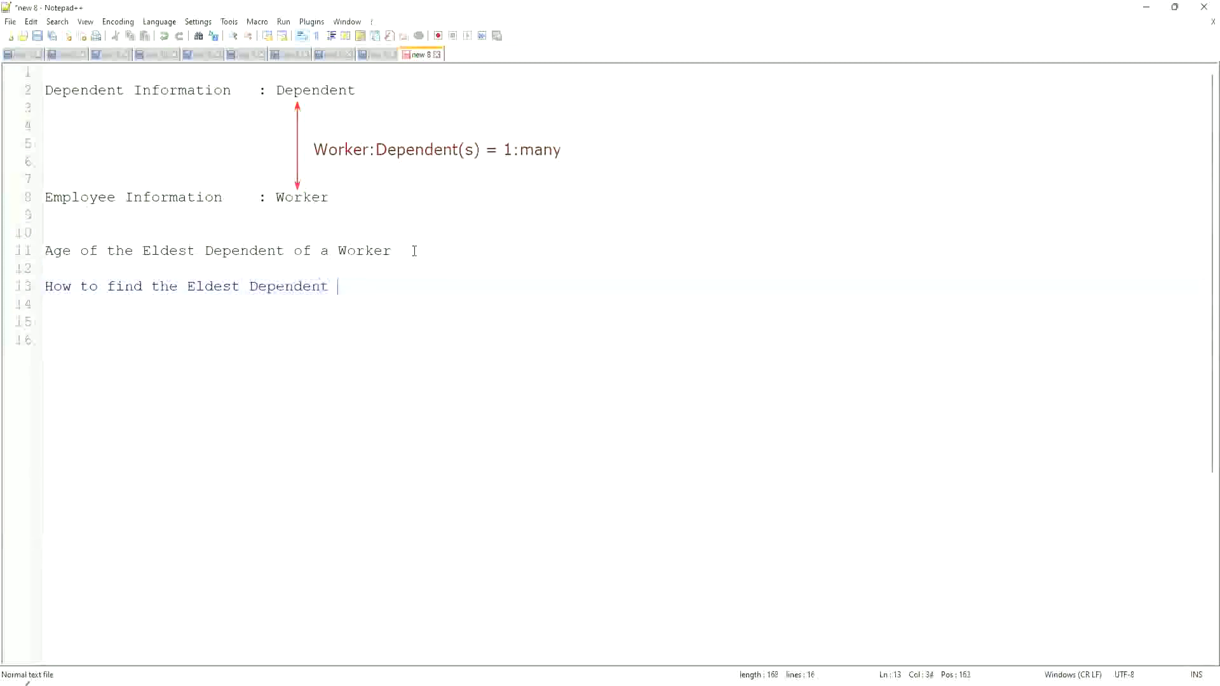
key("Return")
key("Return")
type("Basis")
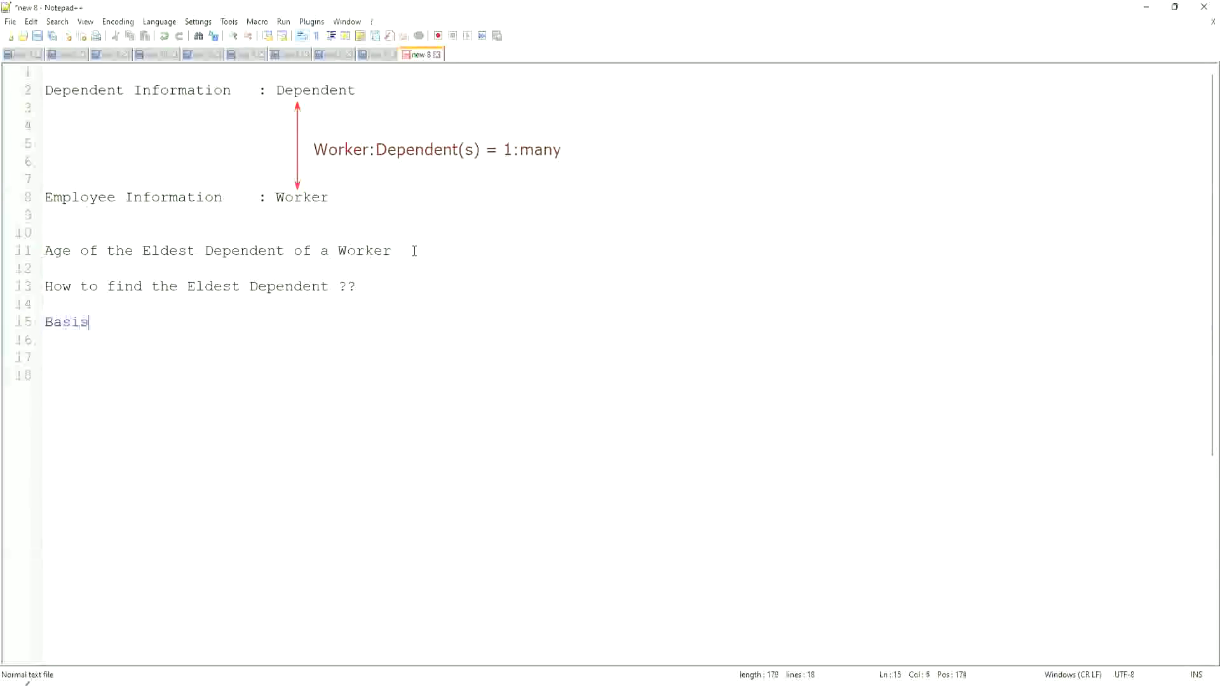
type(" of the Age of the Dependent")
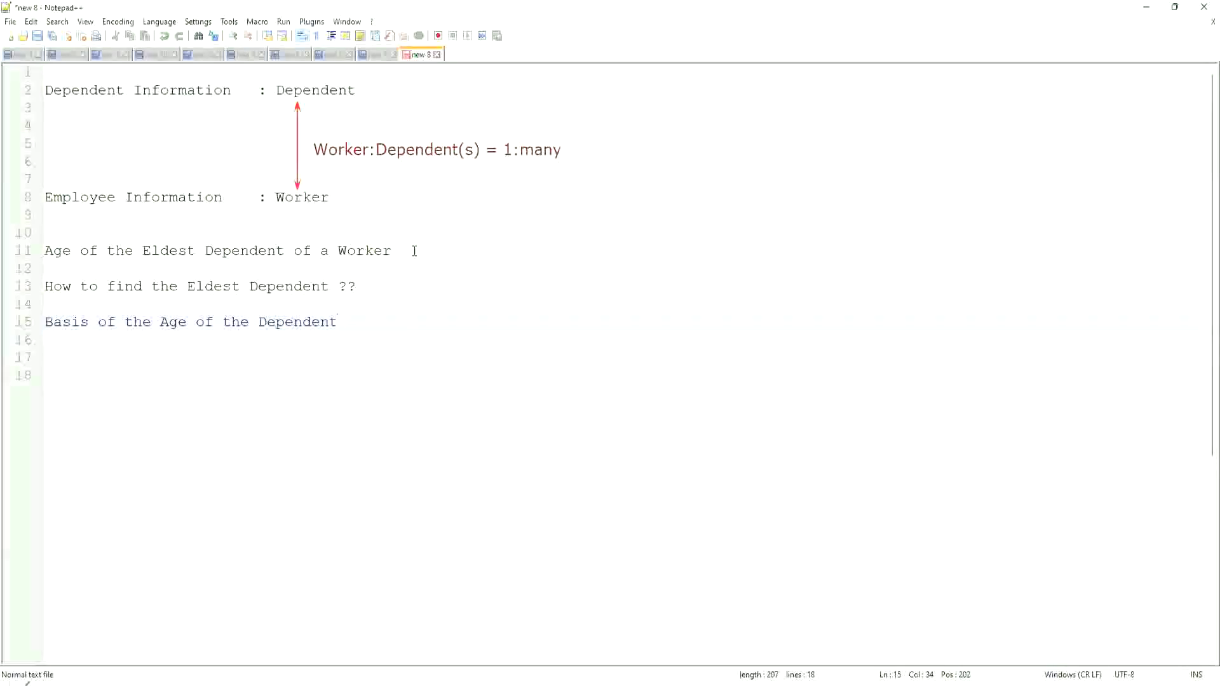
key("Return")
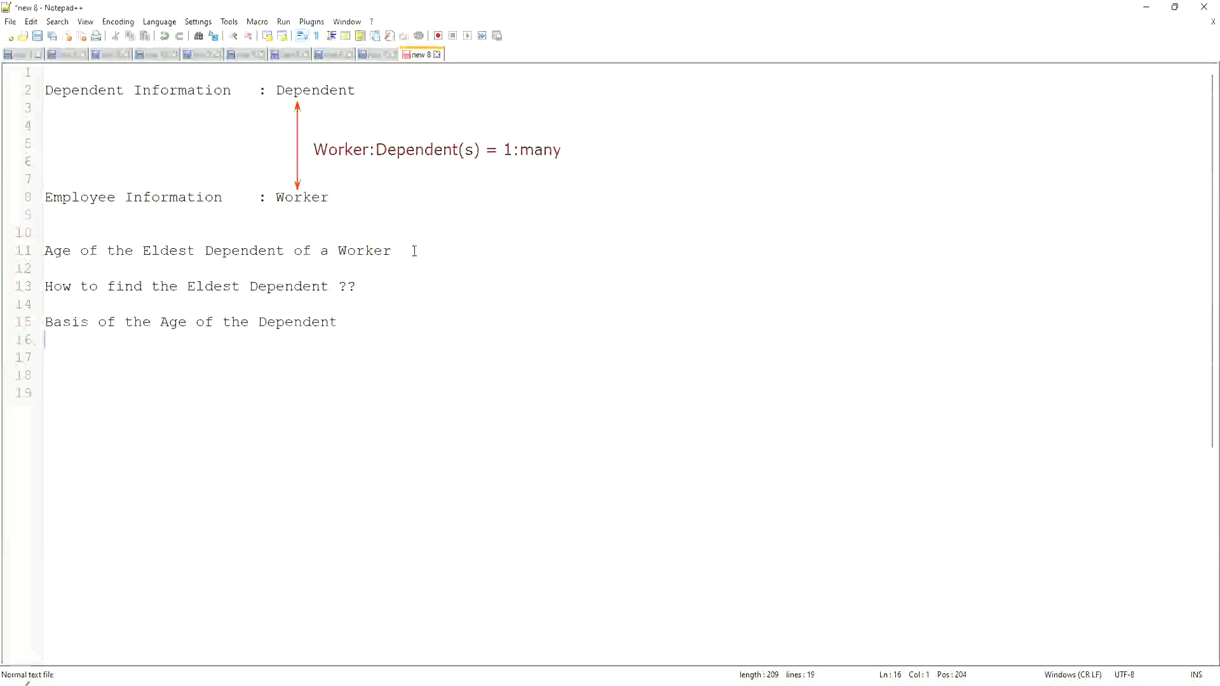
Type sample ages on line 16 and correct them to read '15, 10, 42', then add a new line.
type("10")
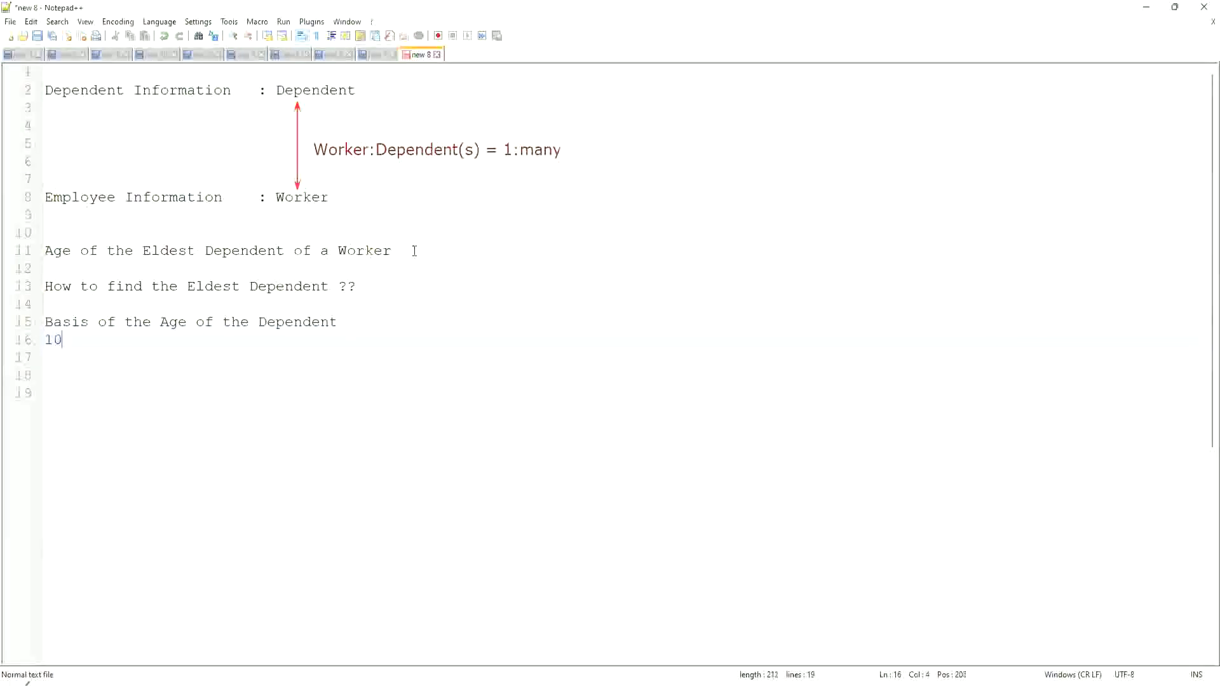
type(", 15, ")
type("42")
key("Left")
key("Left")
key("Left")
key("Left")
key("Left")
key("Left")
key("Left")
key("shift+Right")
type("5")
key("Right")
key("Right")
key("Right")
key("shift+Right")
type("0")
key("Right")
key("Return")
key("Return")
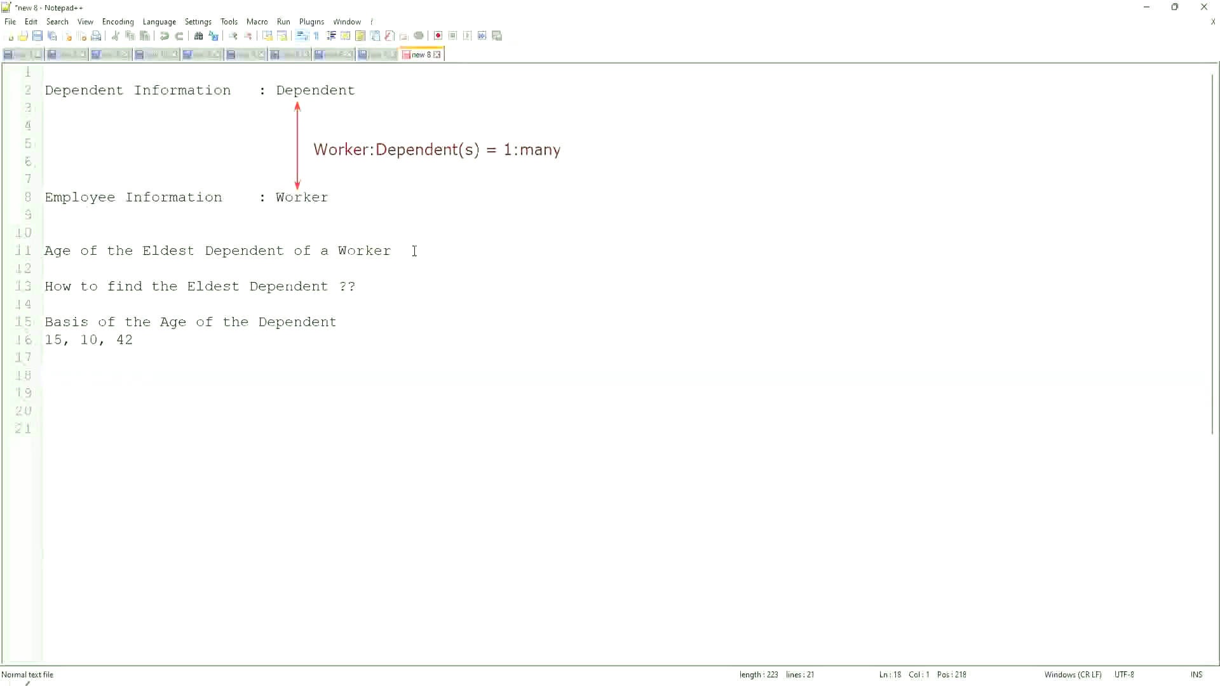
Add the line 'Sort - Descending : 42, 15, 10', fixing the spelling, and highlight 42.
type("Sor")
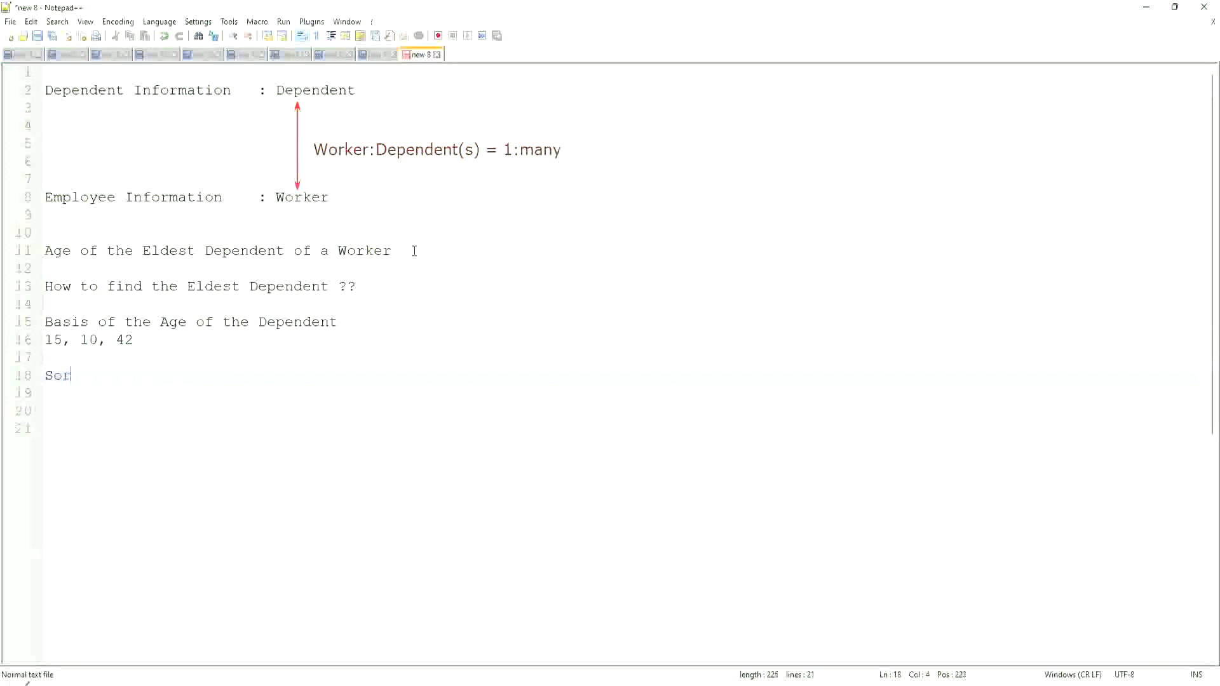
type("t - Desending")
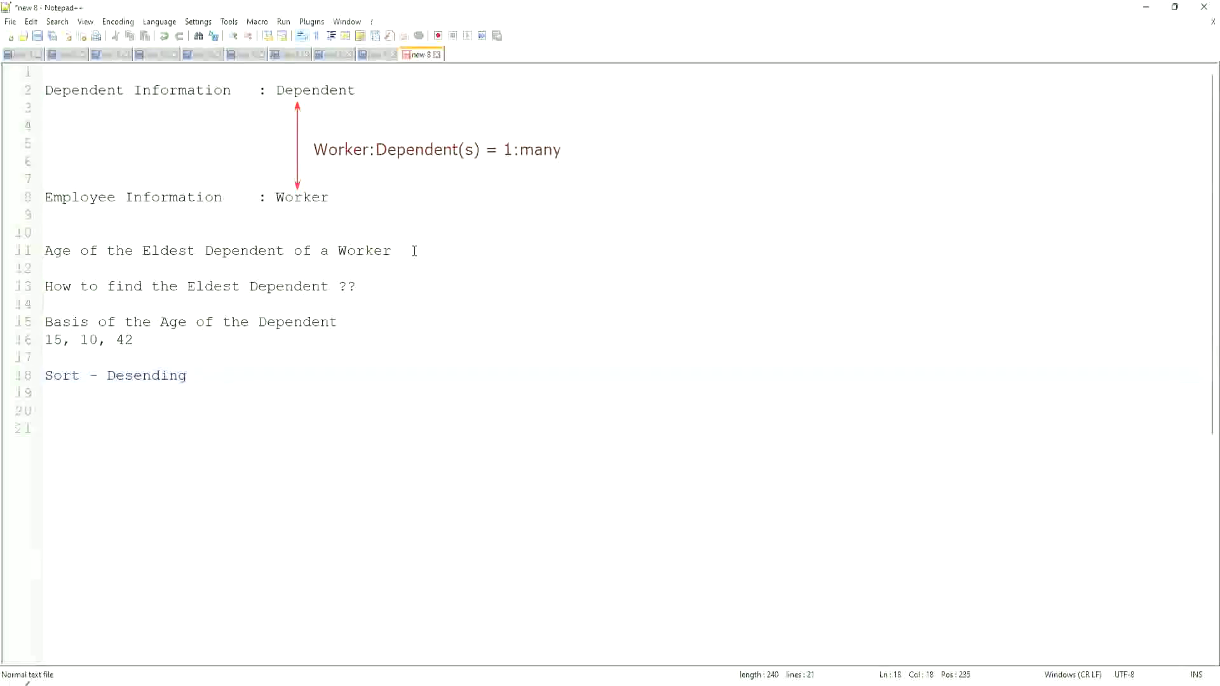
key("Left")
key("Left")
key("Left")
key("Left")
key("Left")
key("Left")
key("Left")
type("c")
key("Right")
key("Right")
key("Right")
key("Right")
key("Right")
key("Right")
key("Right")
type(":")
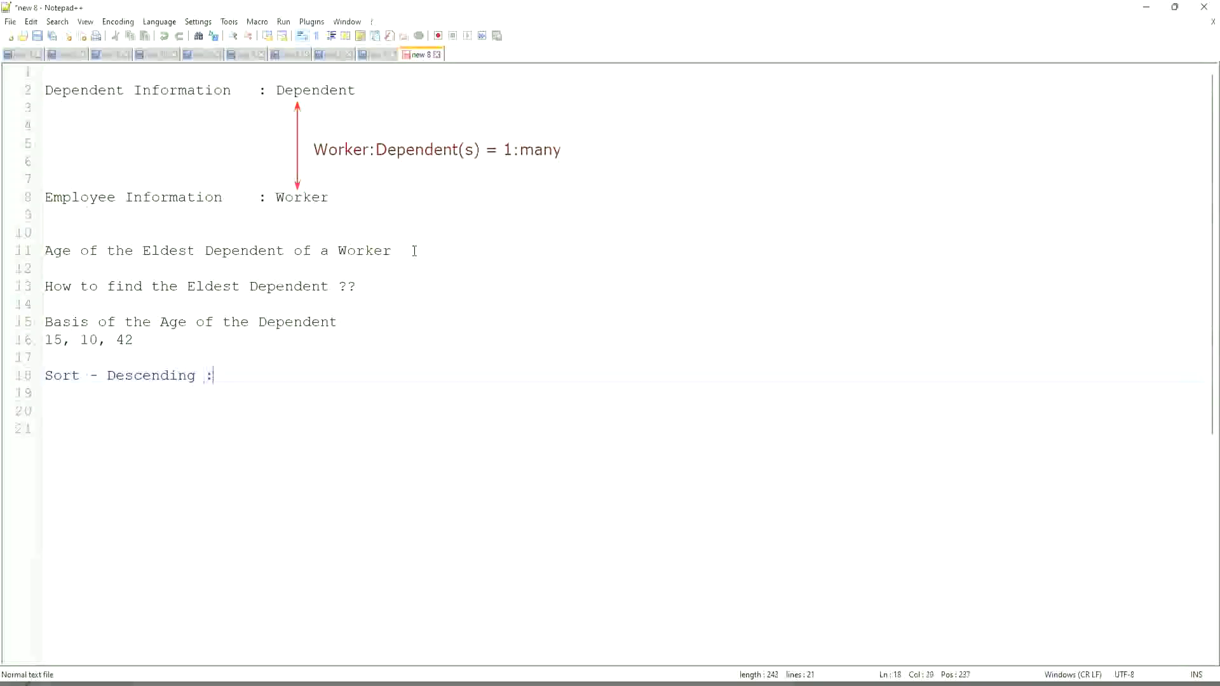
type(" 42, 15, 10")
left_click_drag(225, 375, 241, 374)
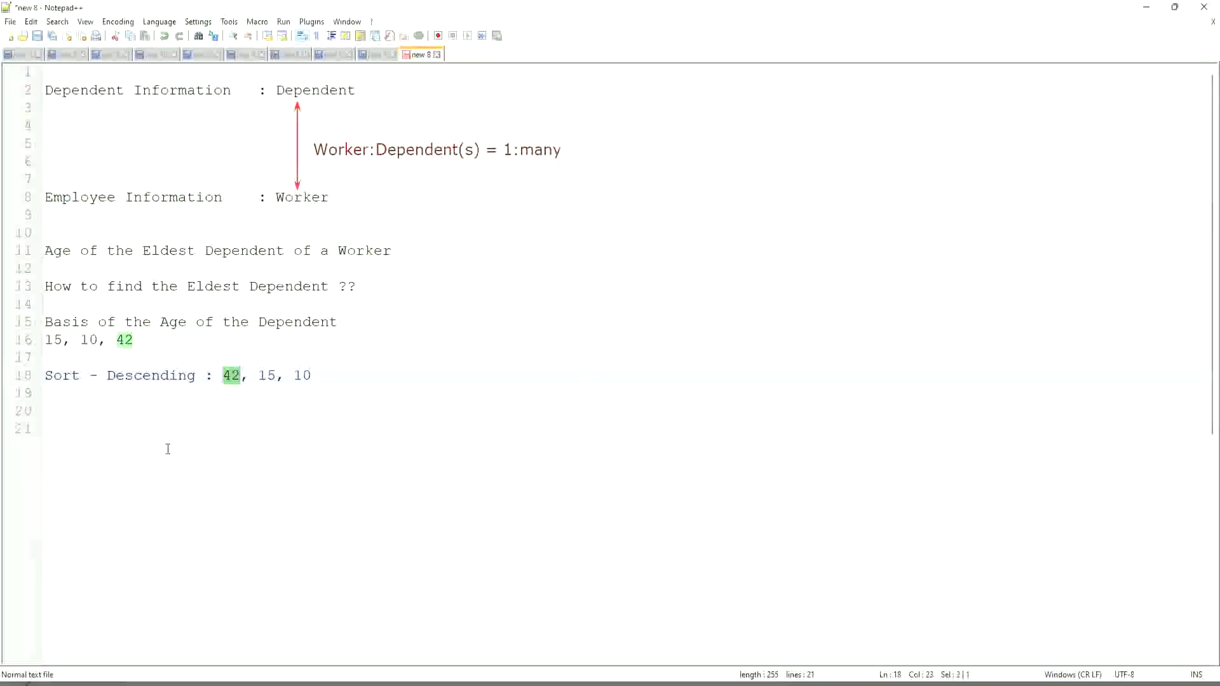
left_click(365, 379)
Add 'Take the First One' below the sort line and start an 'Eldest' line after a gap.
key("Return")
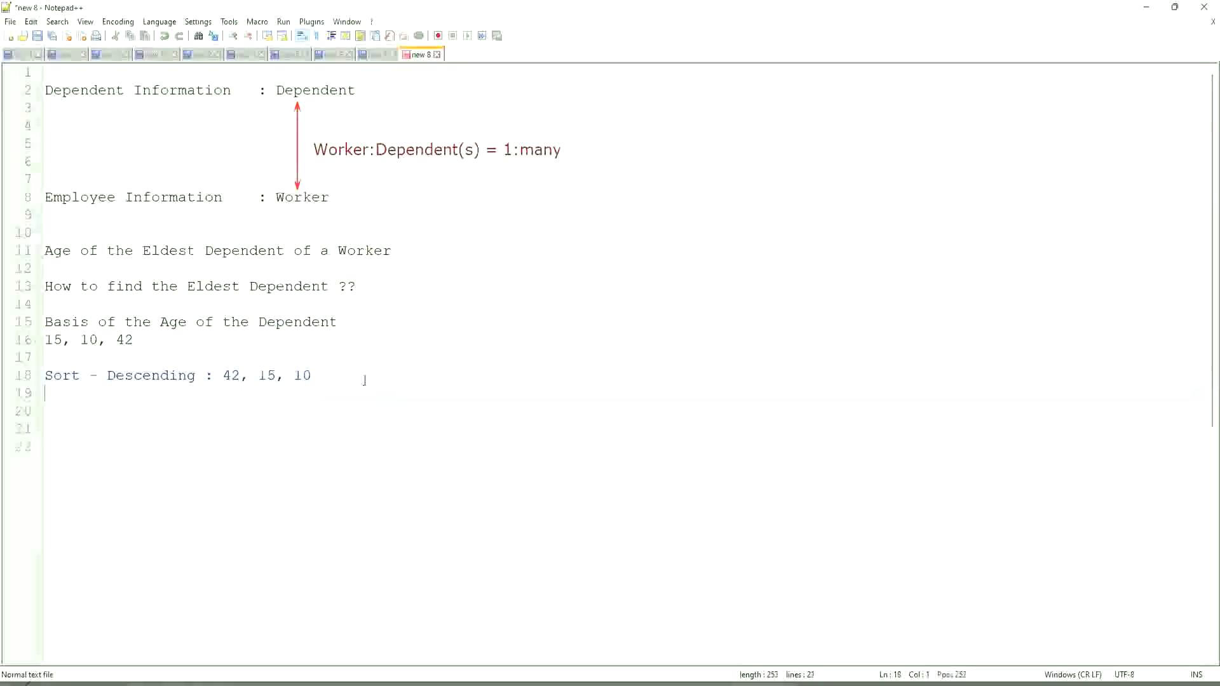
type("Take th")
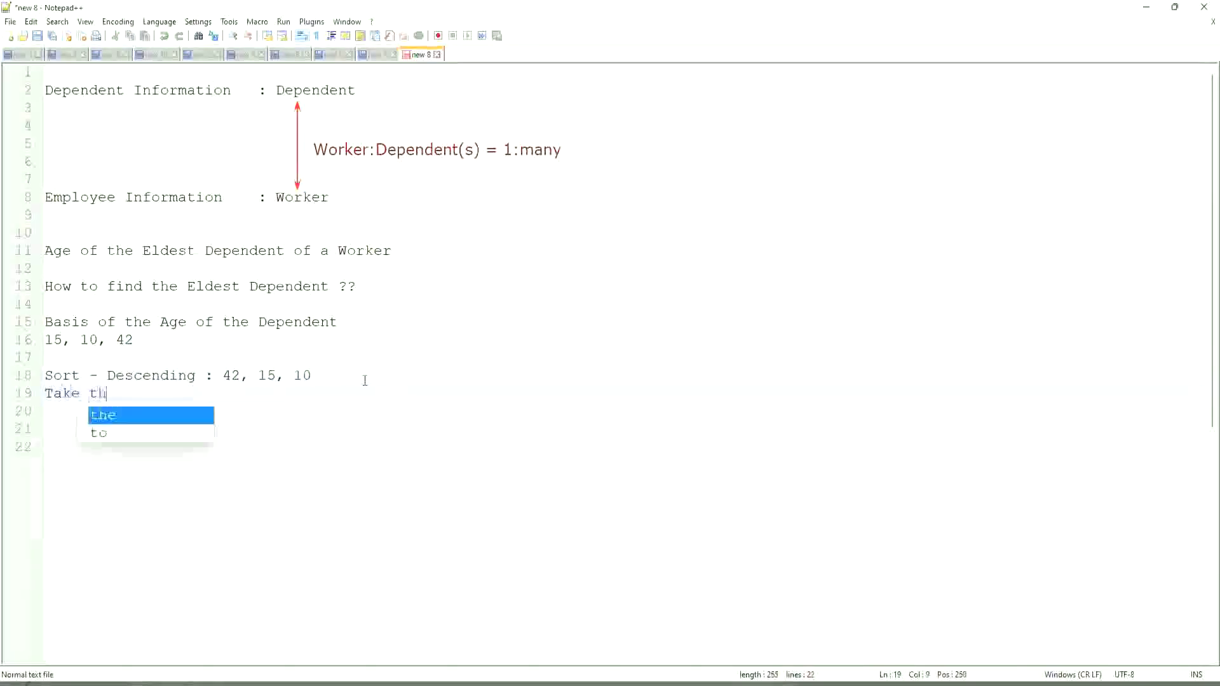
type("e First One")
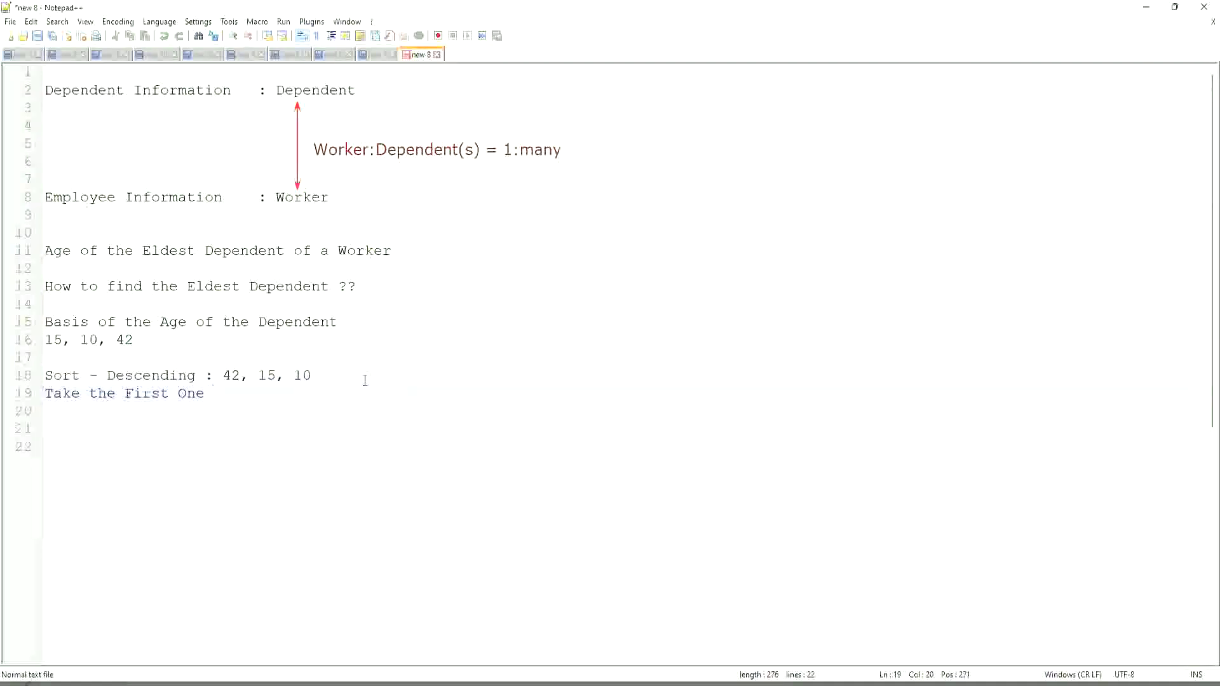
key("Down")
key("Down")
key("Return")
key("Return")
type("Eldest")
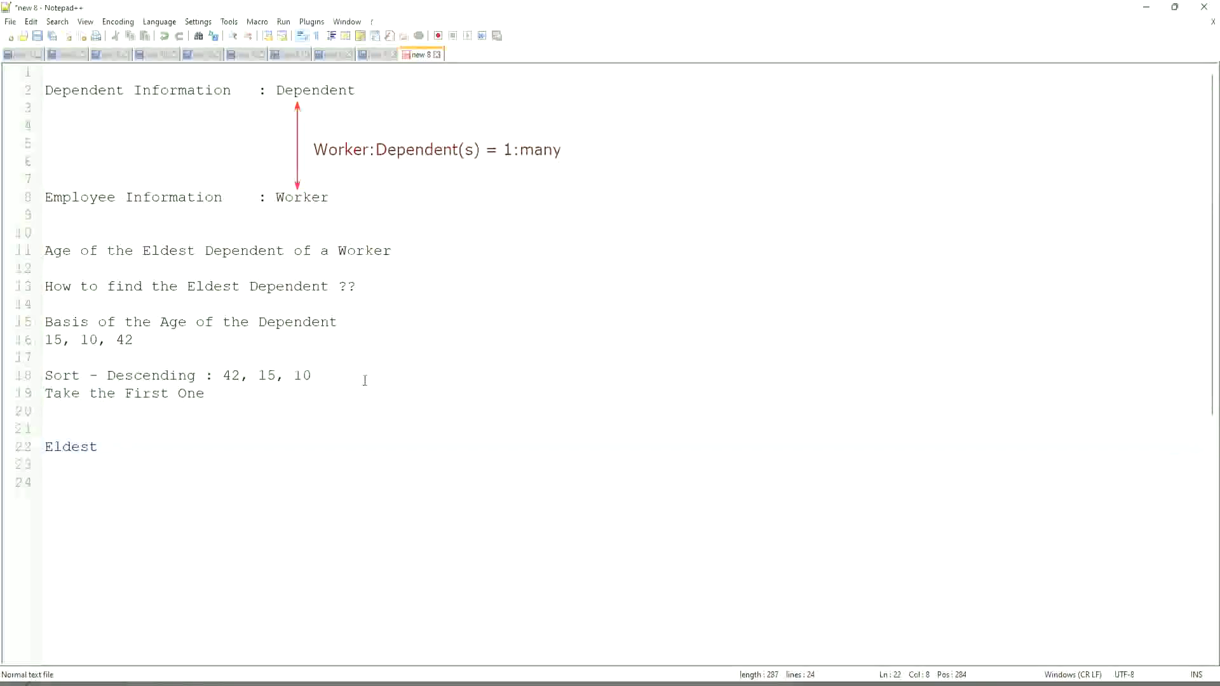
Put 35 on its own line below the age list and highlight the word Eldest.
left_click(153, 340)
key("Return")
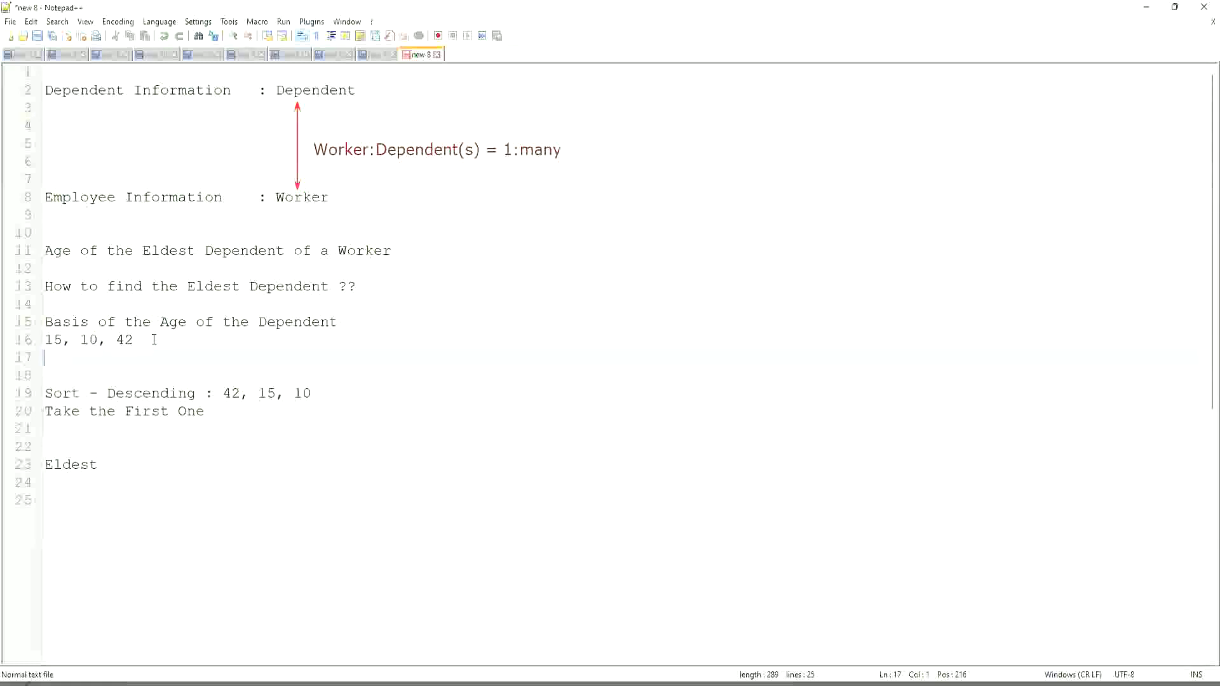
type("35")
key("shift+Down")
left_click(90, 357)
left_click(220, 391)
left_click(341, 394)
left_click(225, 411)
double_click(68, 465)
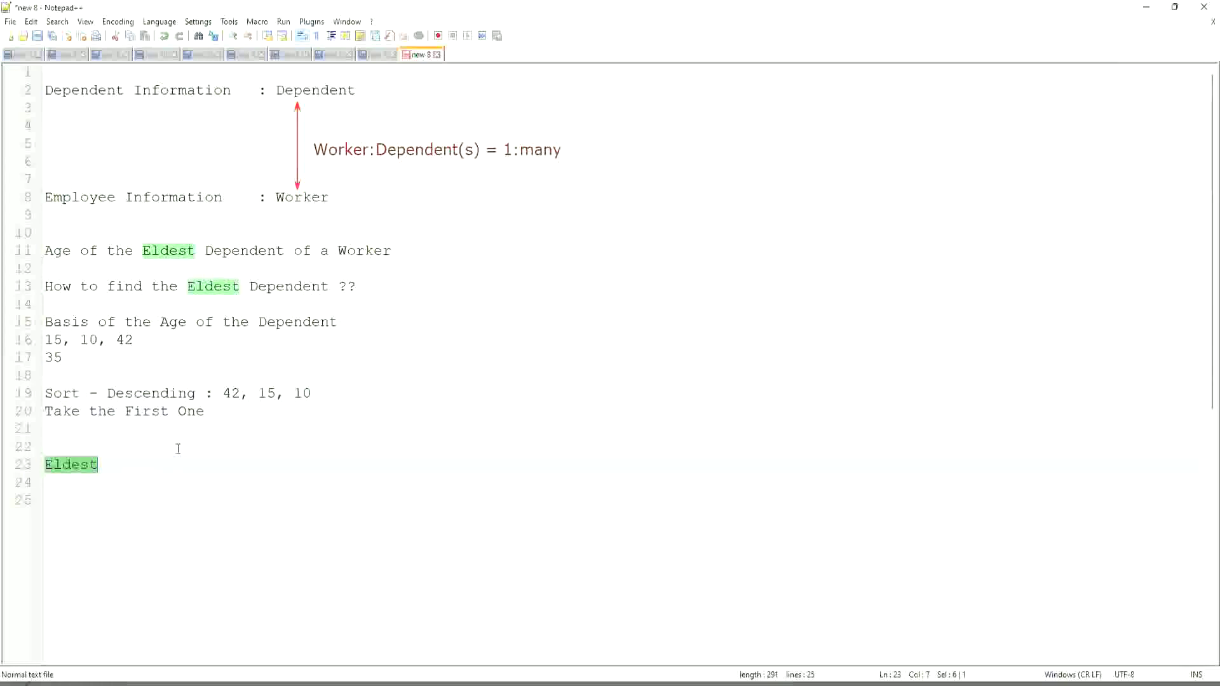
Append ', 42, 63' to the age list, correcting 45 to 42 and fixing the spacing.
left_click(143, 341)
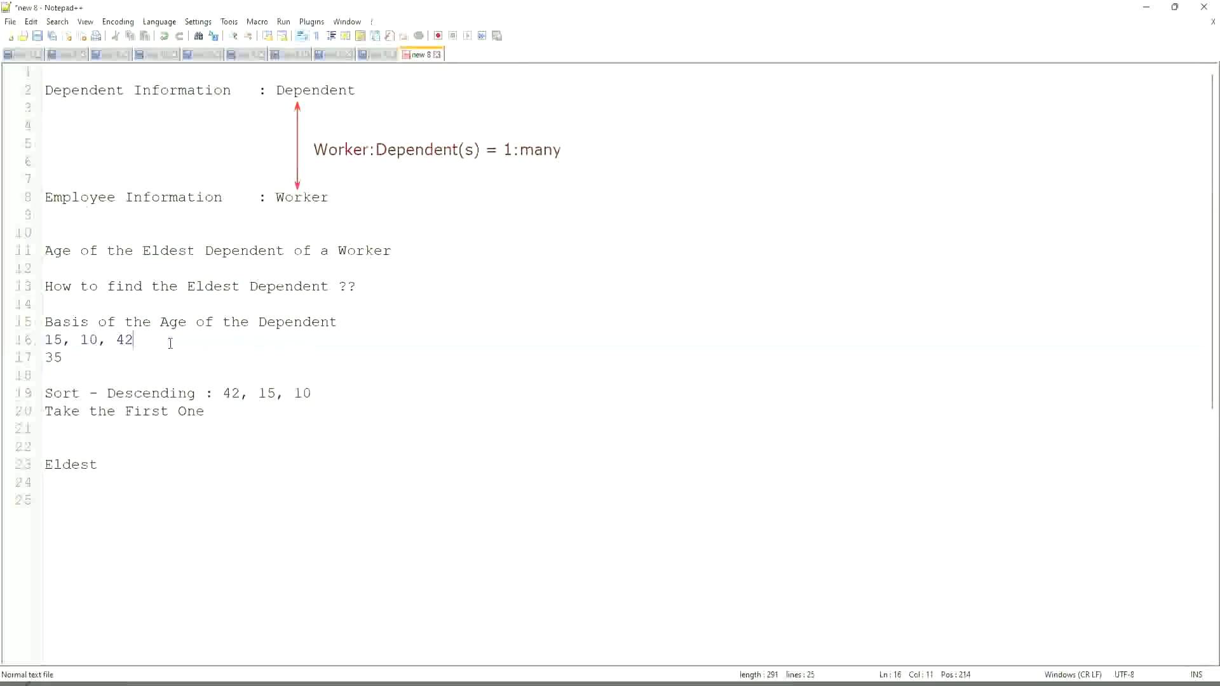
type(", ")
type("45")
type(",63")
key("Left")
key("Left")
key("Left")
key("Left")
key("Left")
key("shift+Right")
key("shift+Right")
key("Right")
key("BackSpace")
type("2")
key("Left")
key("Left")
key("BackSpace")
key("Right")
key("Right")
key("Left")
key("Left")
key("Left")
key("Left")
key("Left")
key("Left")
key("Left")
key("Left")
key("Right")
key("Right")
key("Right")
key("Right")
key("Right")
key("Right")
key("Right")
key("Right")
key("shift+Right")
key("shift+Right")
key("shift+Right")
Delete ' 63' and the trailing characters from the end of the age list.
key("BackSpace")
key("BackSpace")
key("BackSpace")
Append '3, 75, 82' so line 16 reads '15, 10, 42, 43, 75, 82', and select it to review.
type("3, 75, 82")
left_click_drag(249, 340, 45, 341)
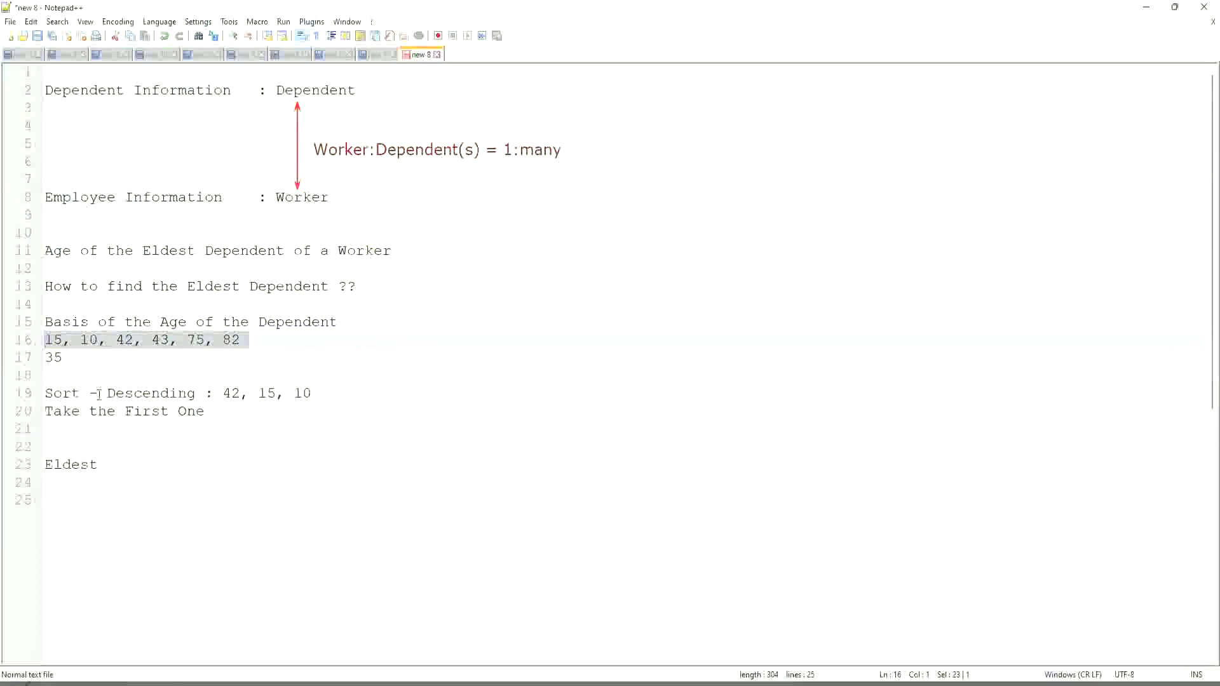
key("Down")
key("Down")
left_click(143, 393)
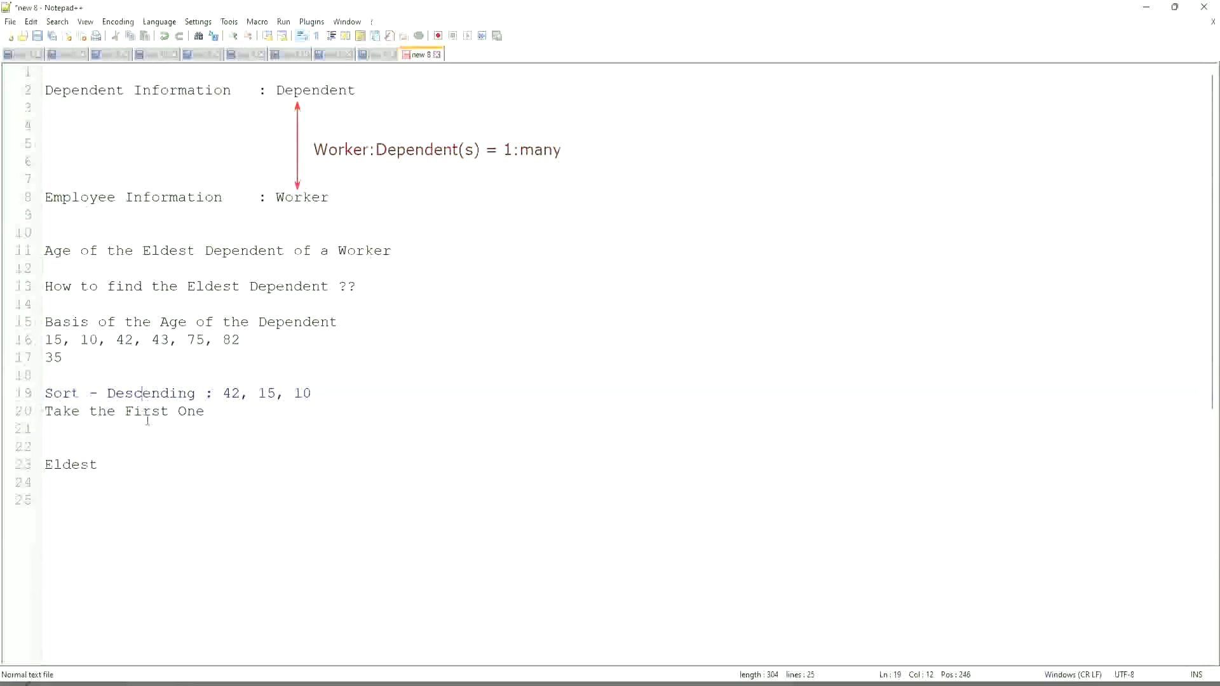
left_click(152, 393)
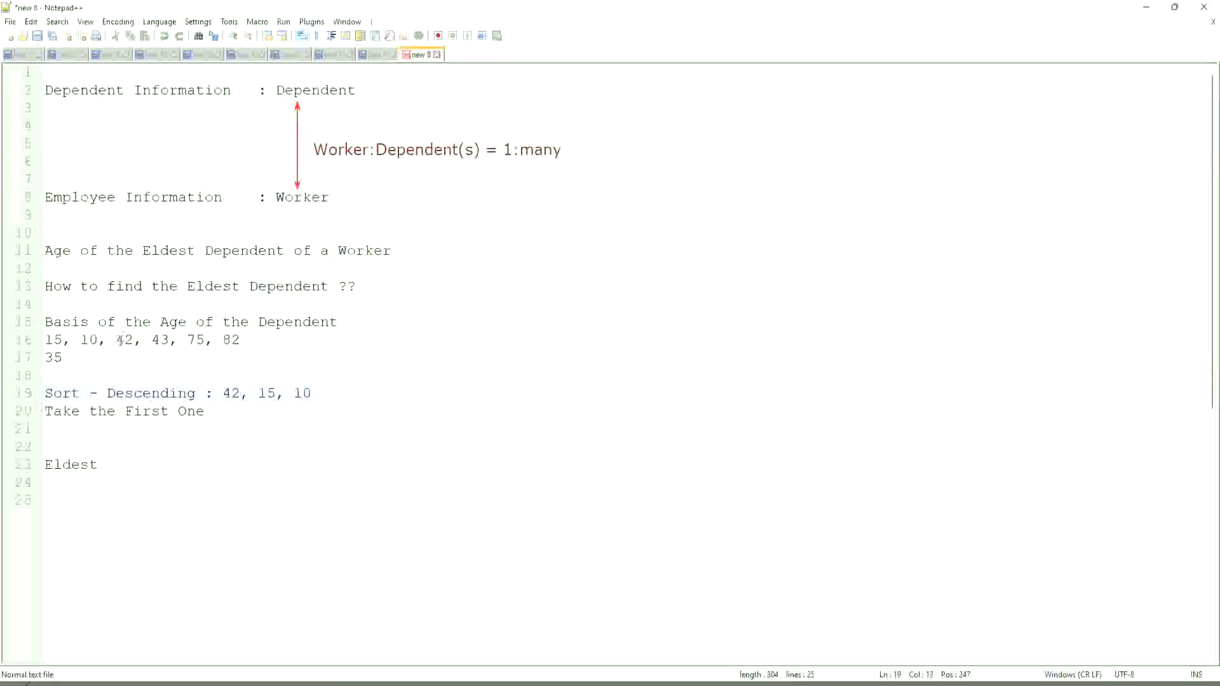
left_click_drag(116, 339, 169, 341)
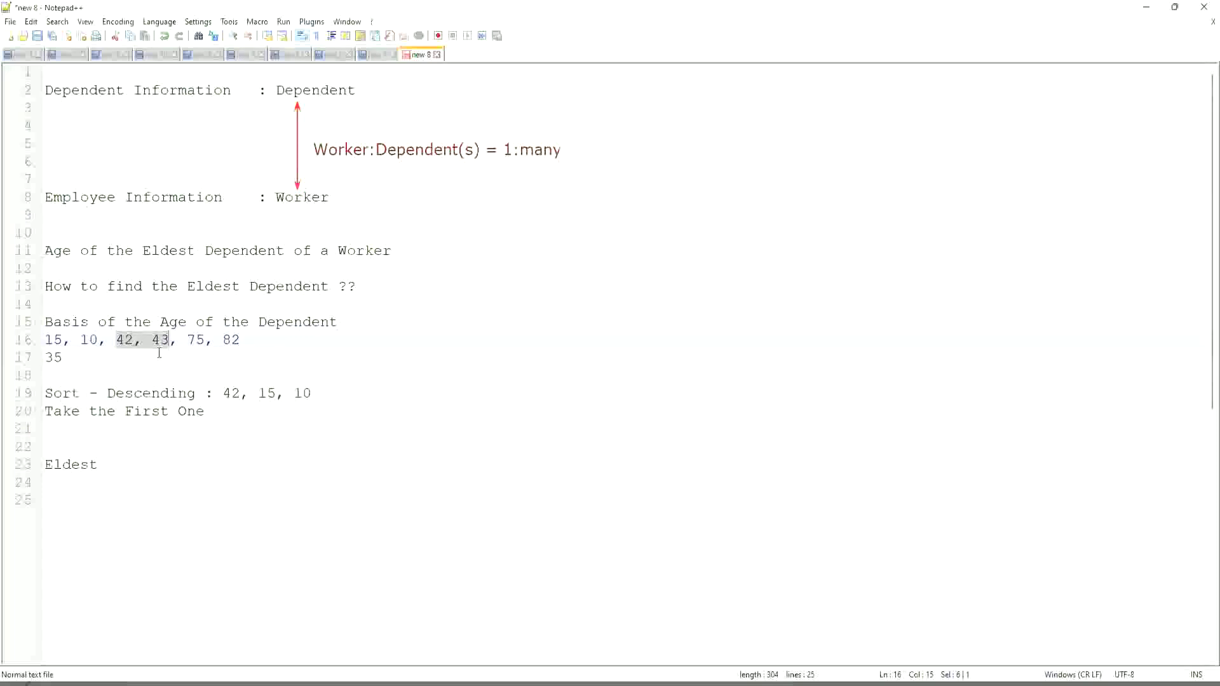
left_click(176, 342)
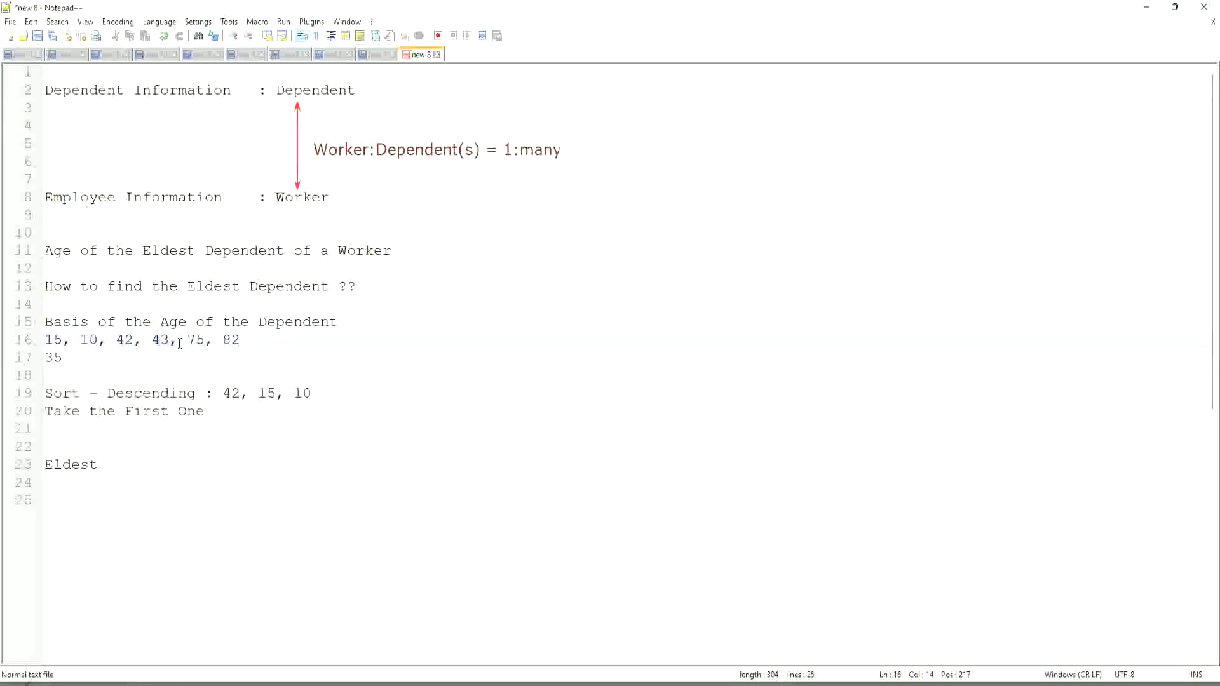
left_click(125, 341)
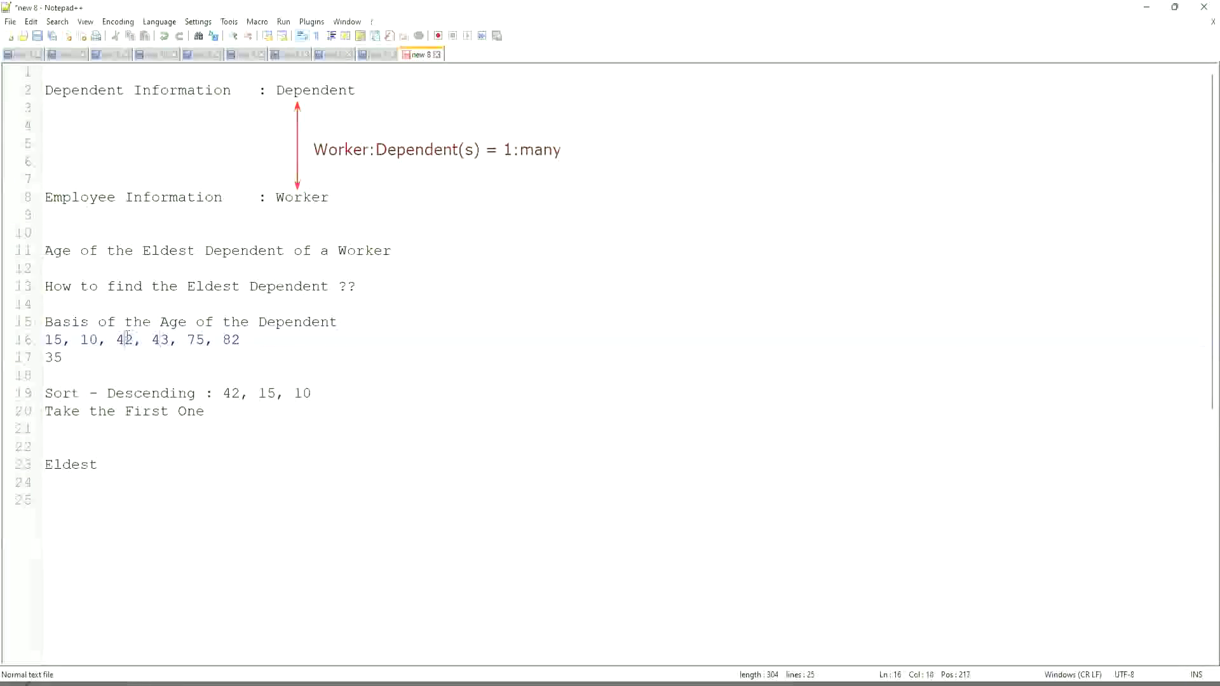
left_click(35, 342)
left_click(271, 341)
key("Left")
key("Left")
left_click(141, 337)
left_click(129, 395)
left_click(134, 411)
double_click(286, 198)
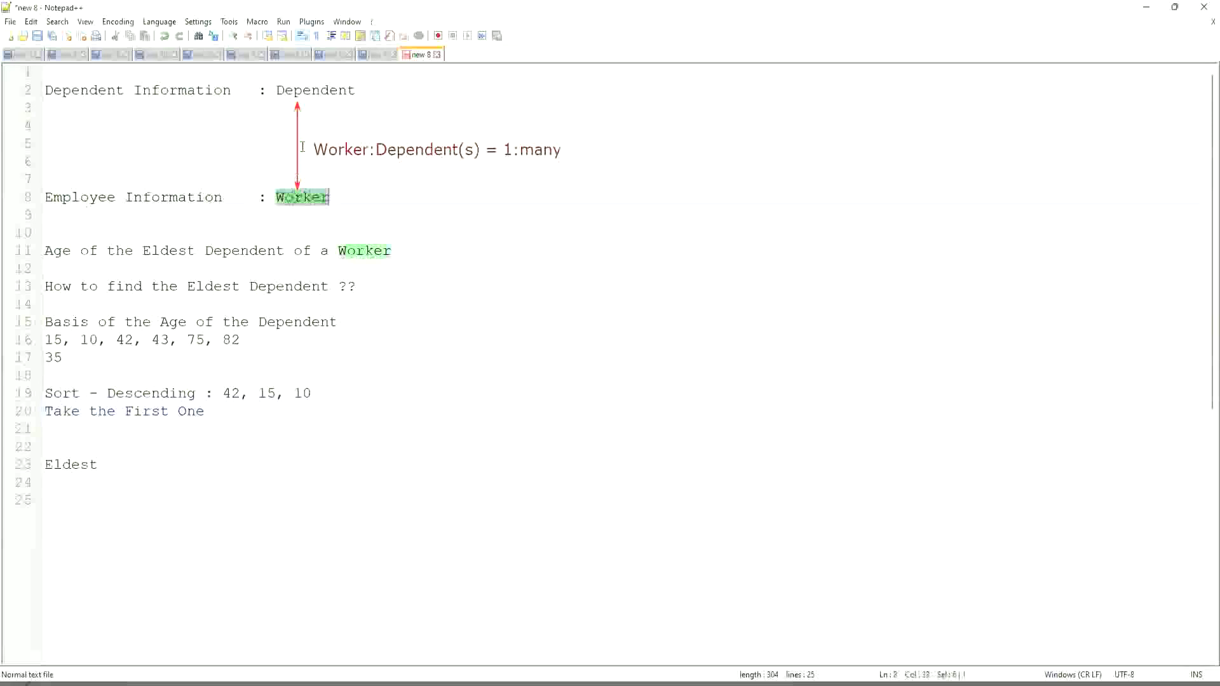
left_click(327, 198)
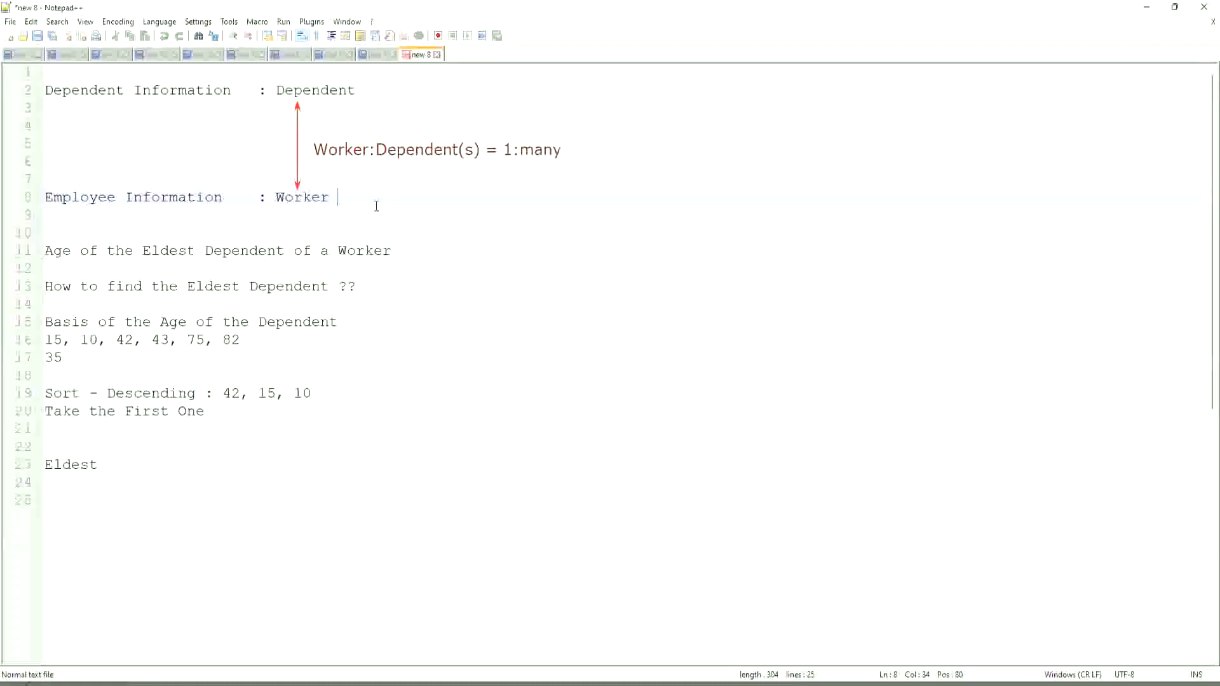
left_click(136, 464)
Below Eldest, type 'Extract Single Instance / Lookup Related Value' and add the abbreviations (ESI) and (LRV).
key("Return")
key("Return")
key("Return")
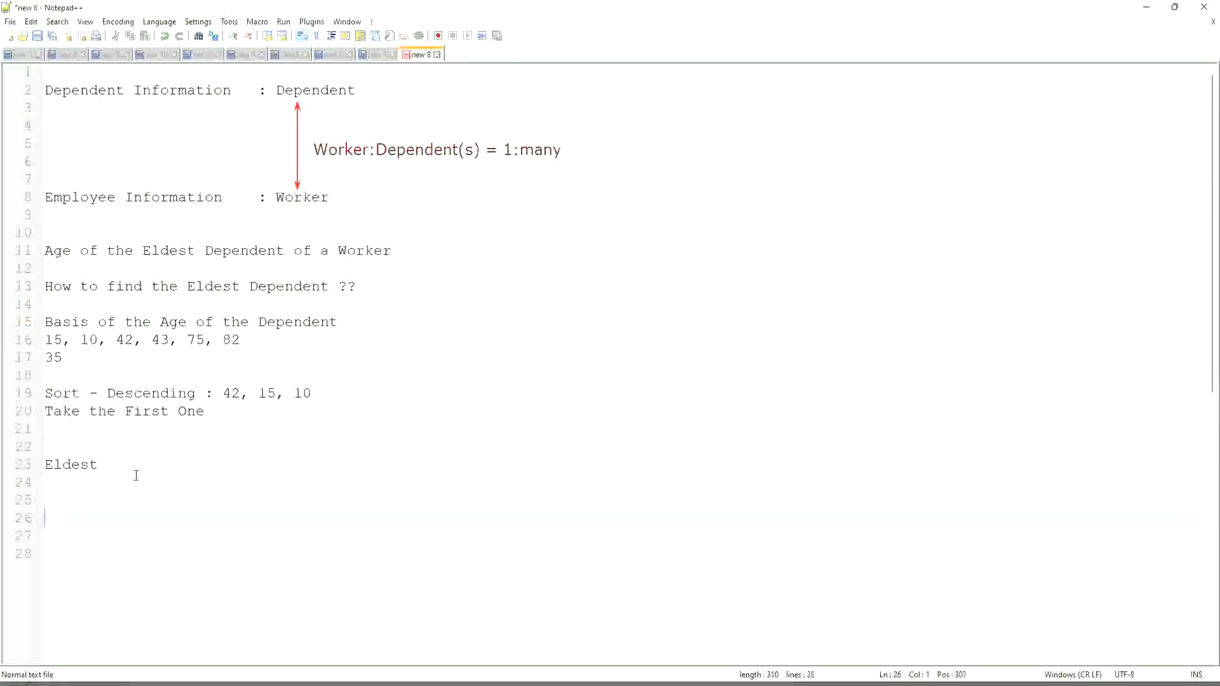
type("Extract Single ")
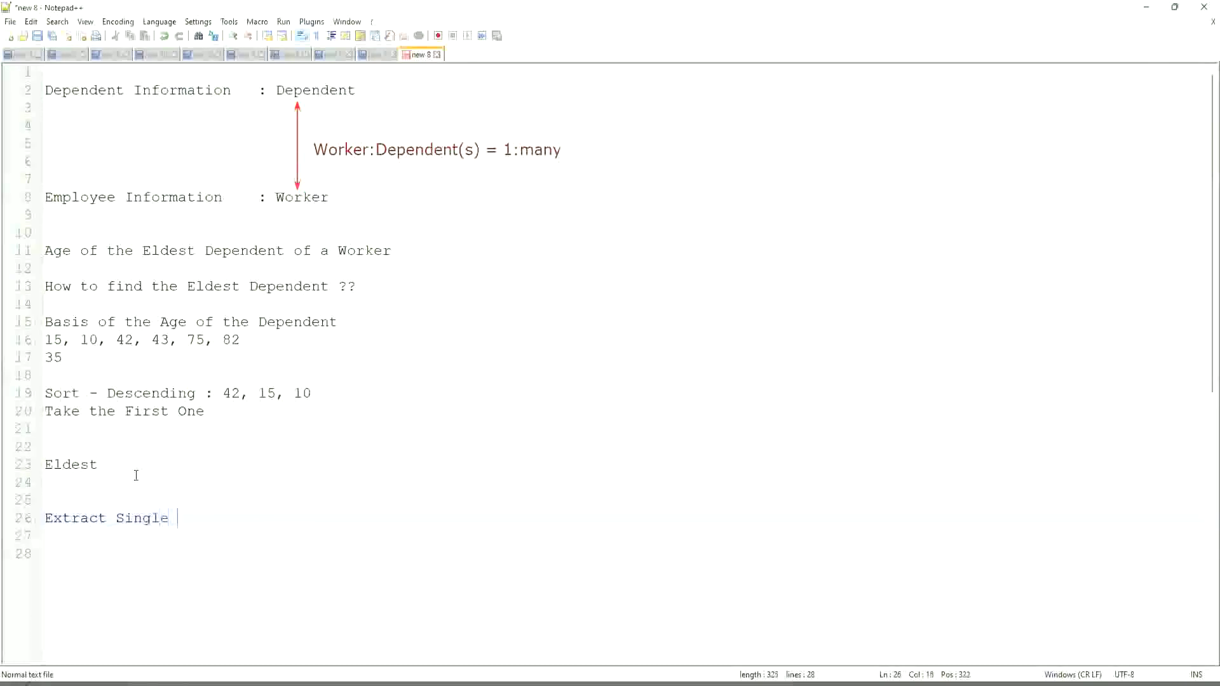
type("Instance / Lookup Relat")
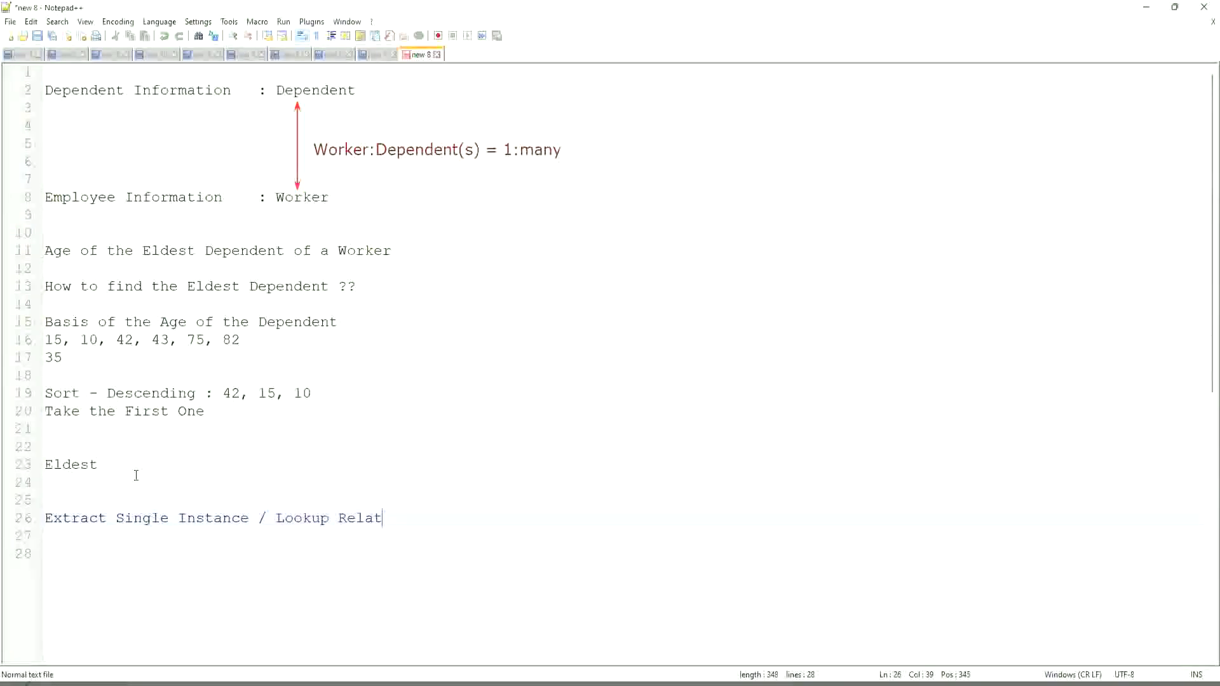
type("ed Value")
left_click(249, 518)
type("(ESI)")
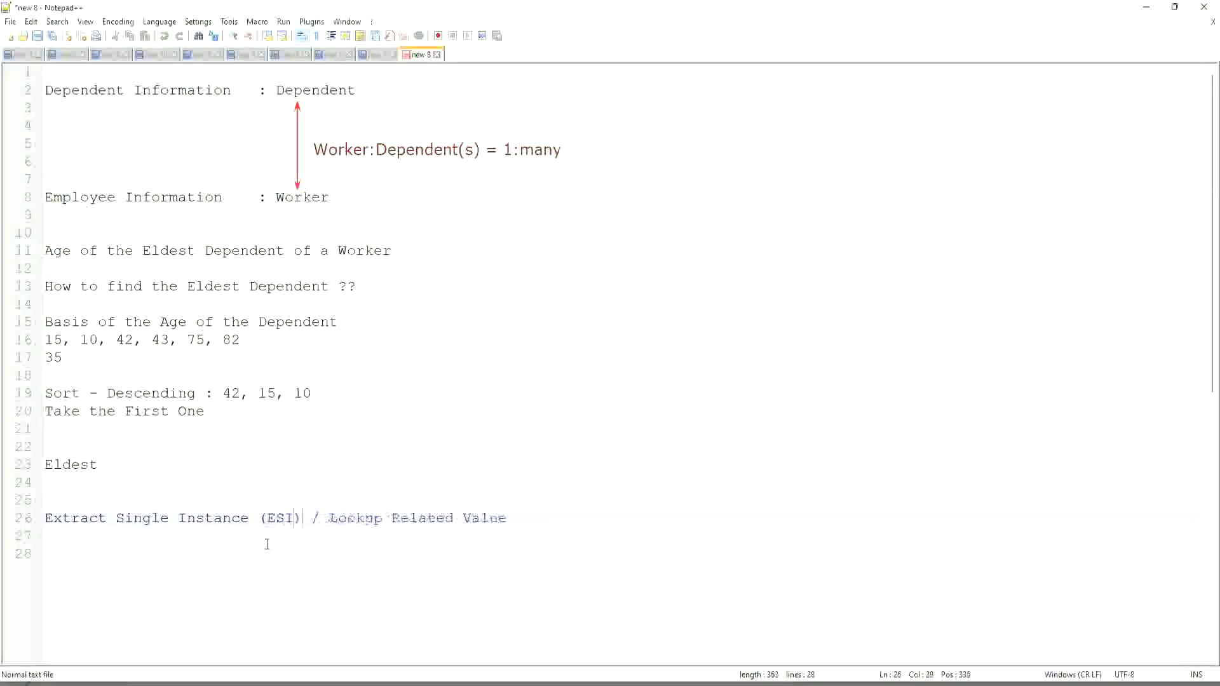
left_click(537, 518)
key("BackSpace")
type("(LRV)")
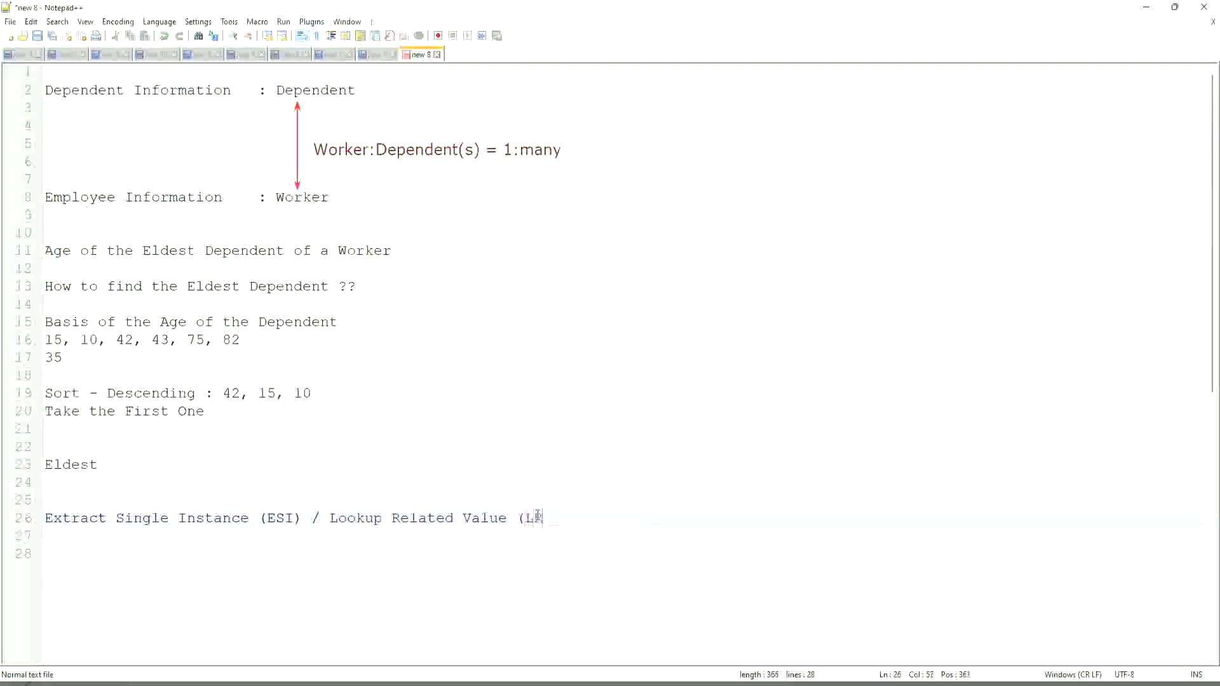
left_click(559, 471)
left_click(271, 519)
left_click_drag(271, 519, 252, 531)
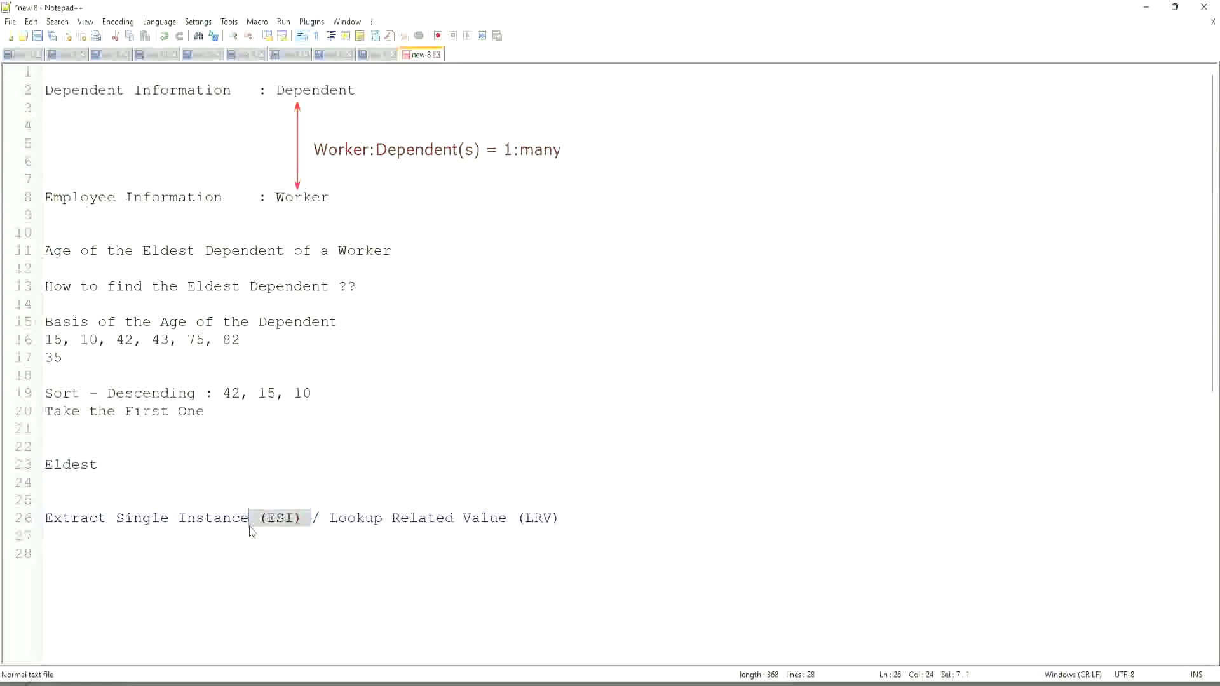
left_click(283, 517)
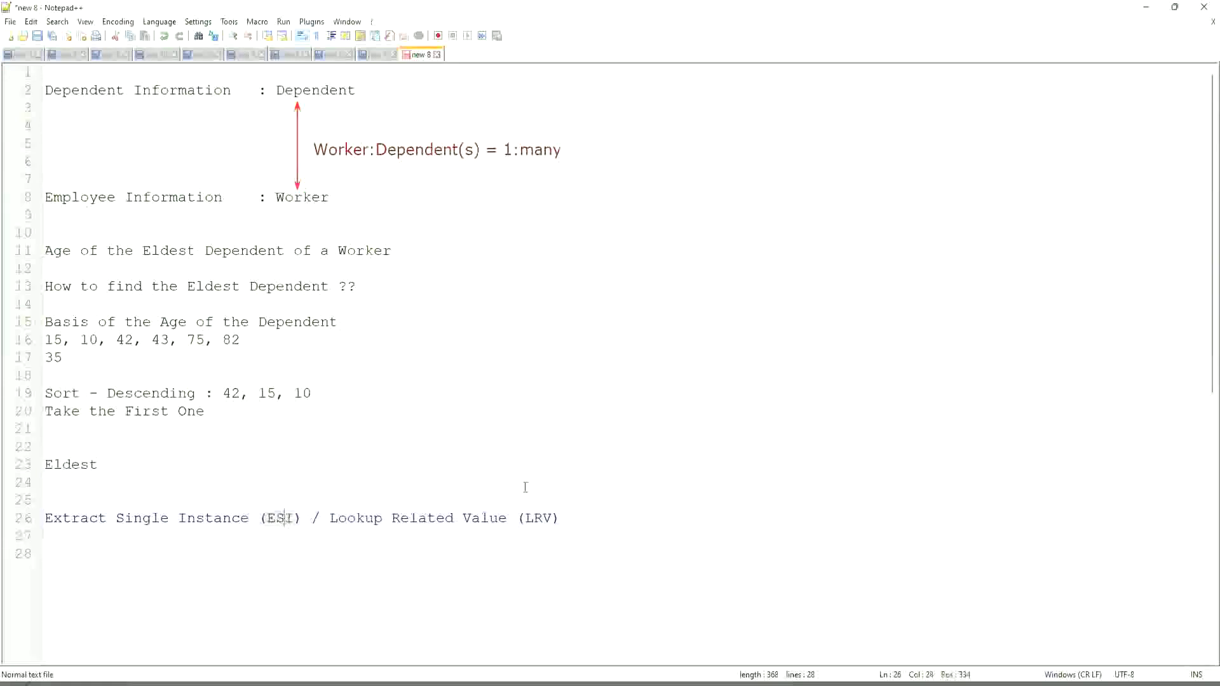
double_click(543, 519)
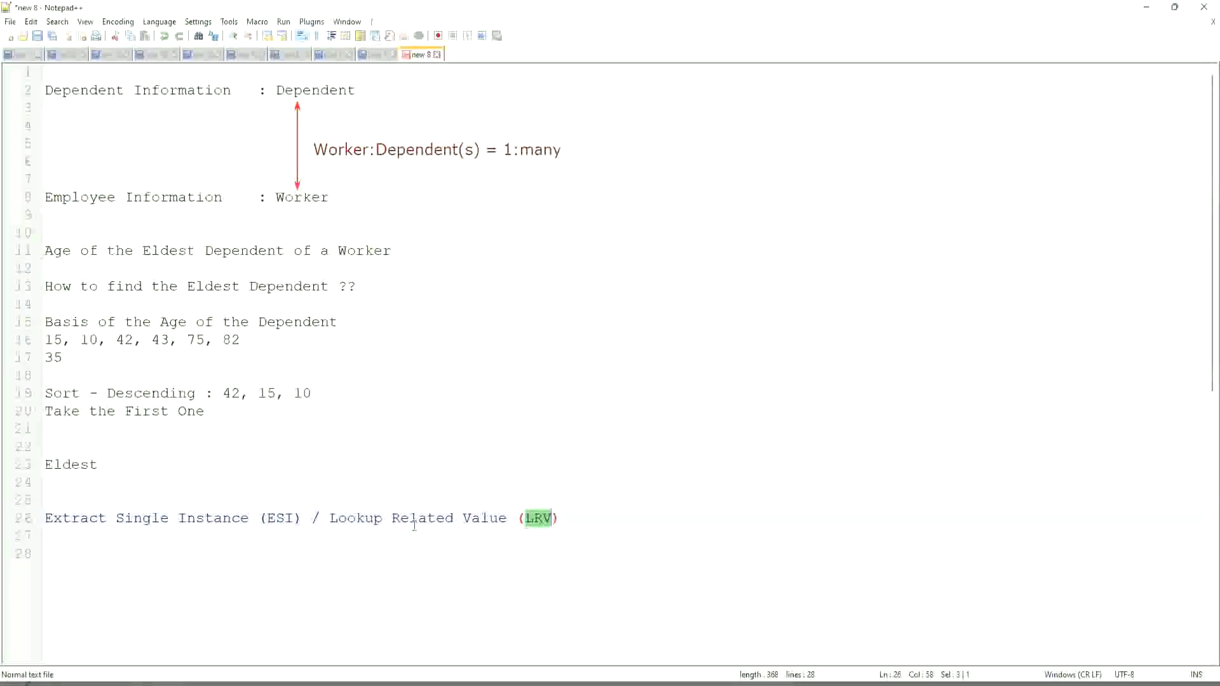
left_click(135, 519)
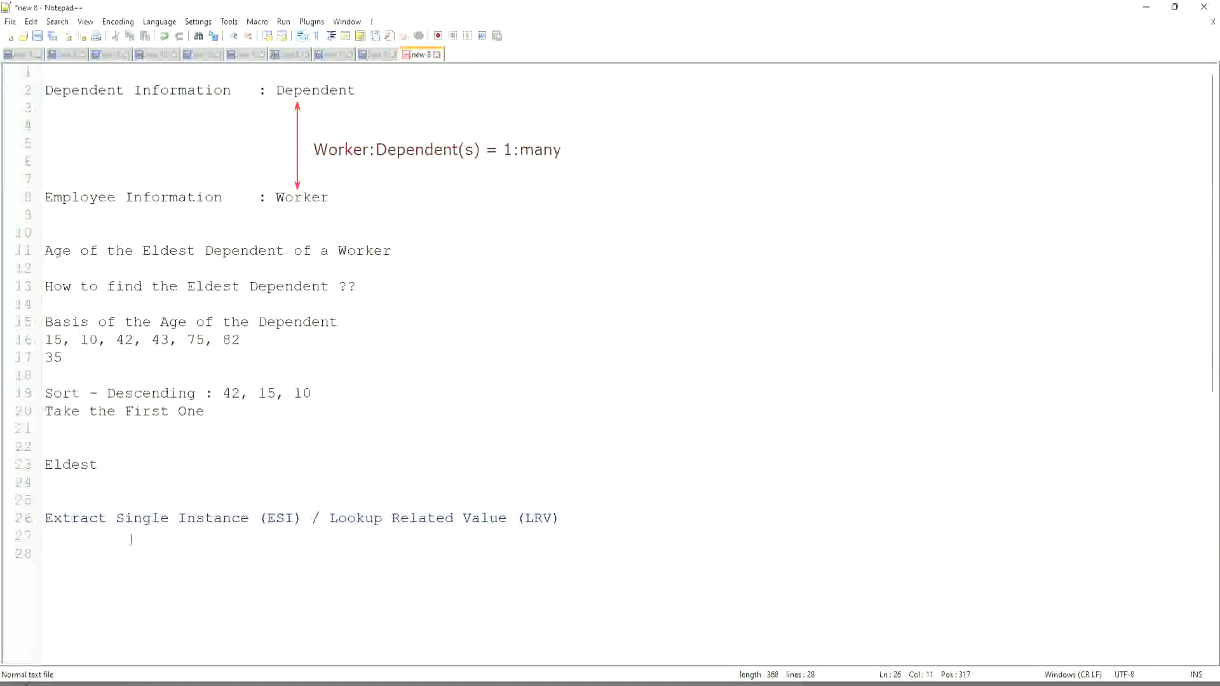
left_click(195, 519)
left_click_drag(303, 519, 13, 505)
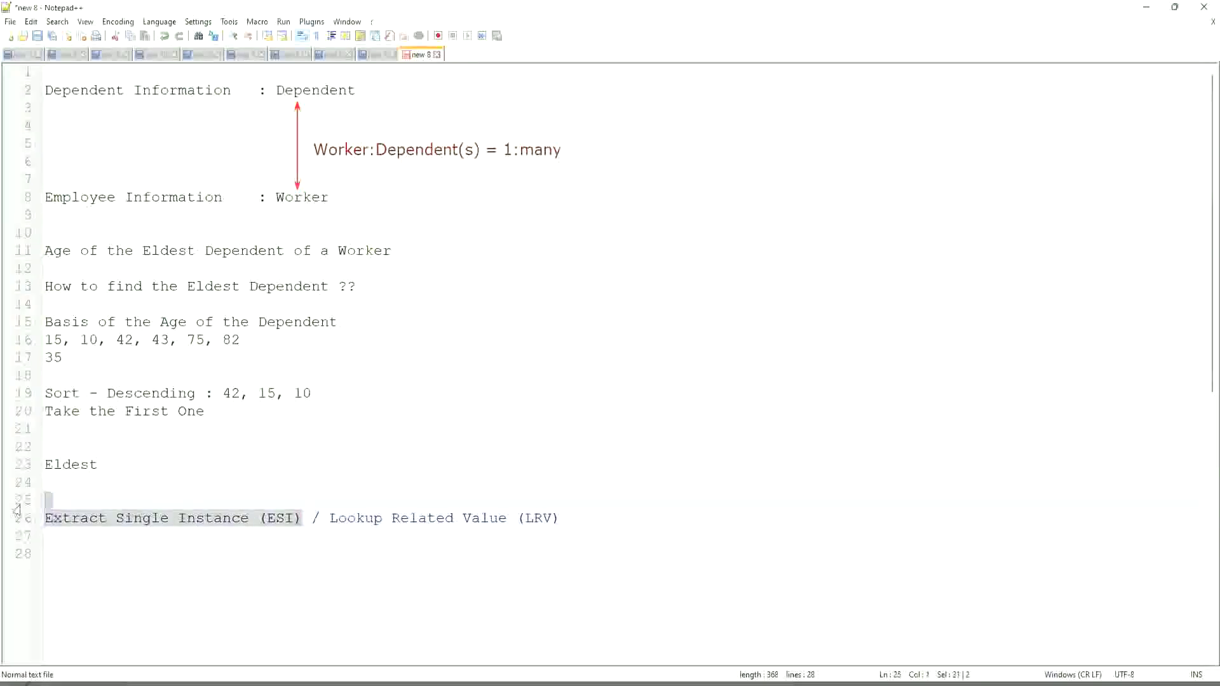
left_click(178, 518)
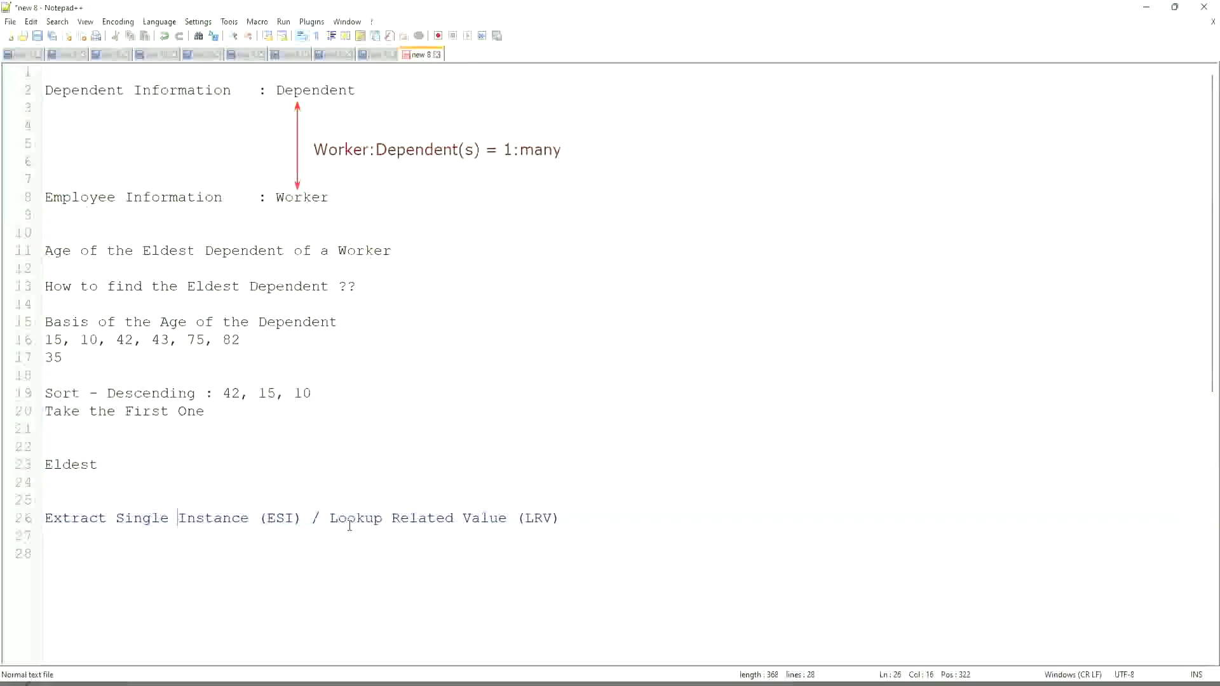
left_click_drag(329, 519, 507, 518)
left_click_drag(597, 519, 602, 519)
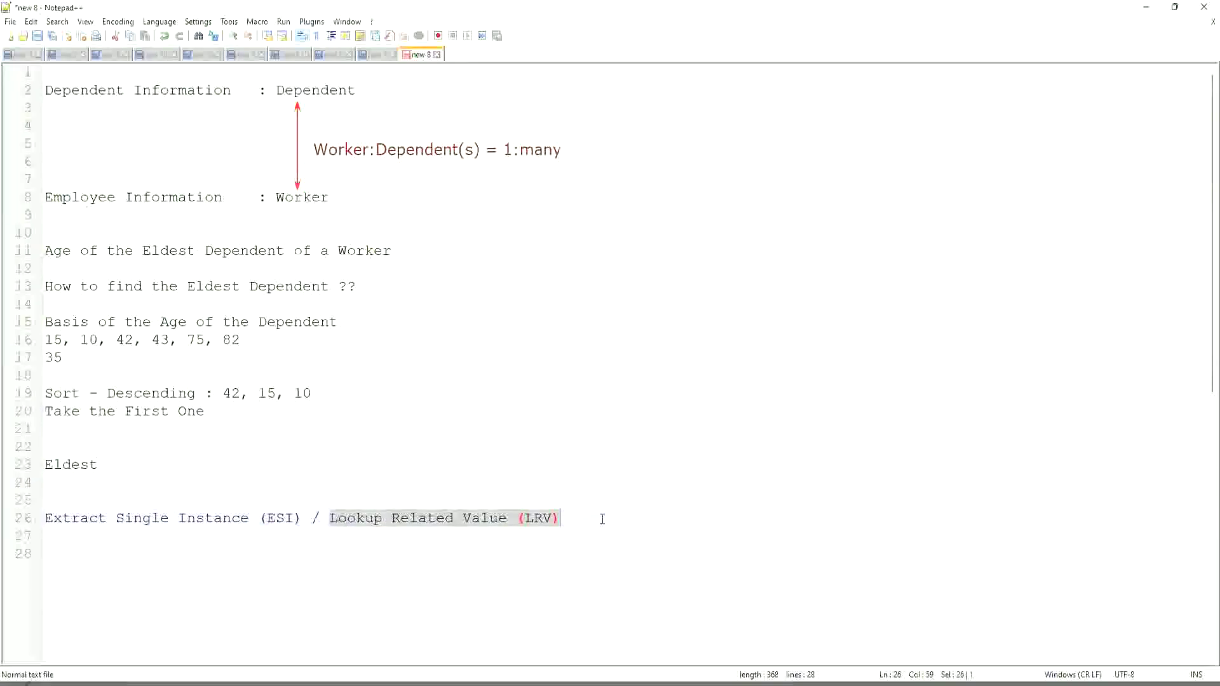
left_click(566, 446)
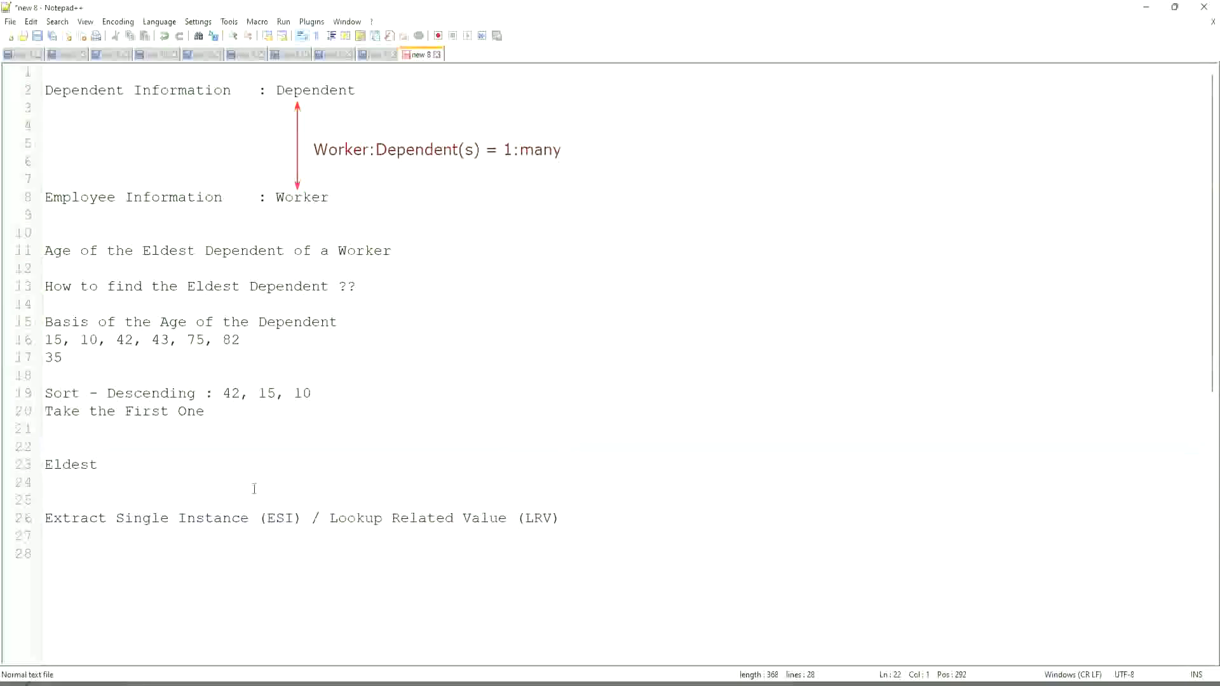
left_click(232, 489)
left_click(277, 518)
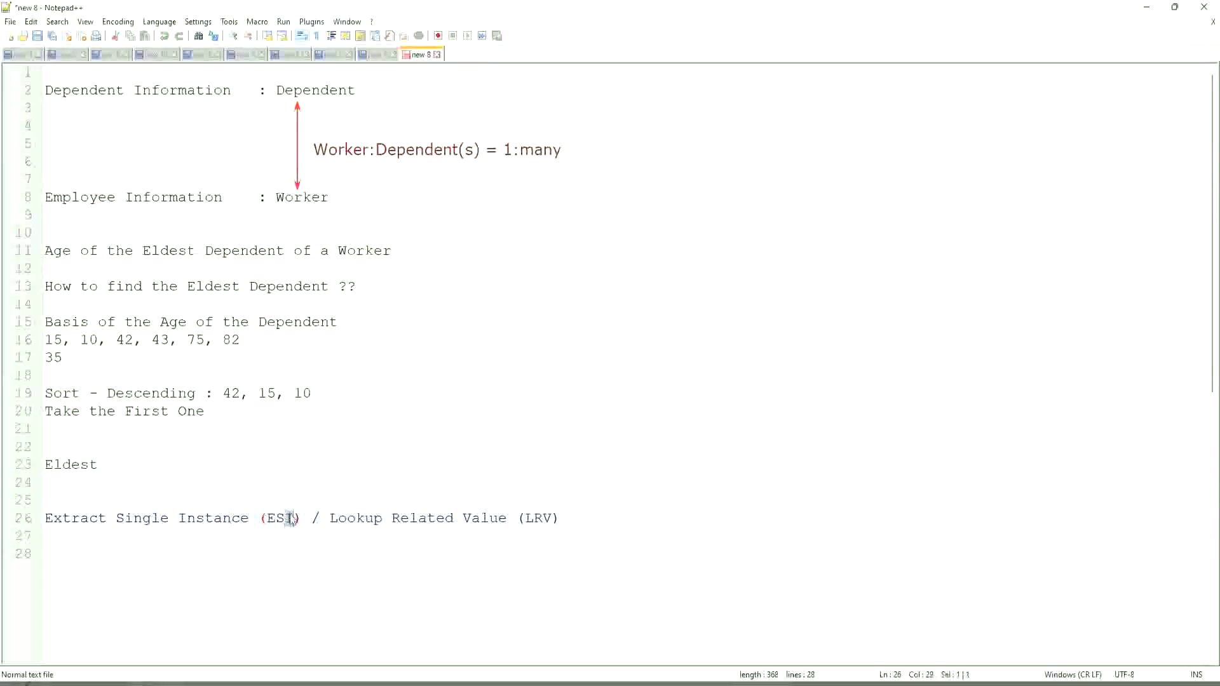